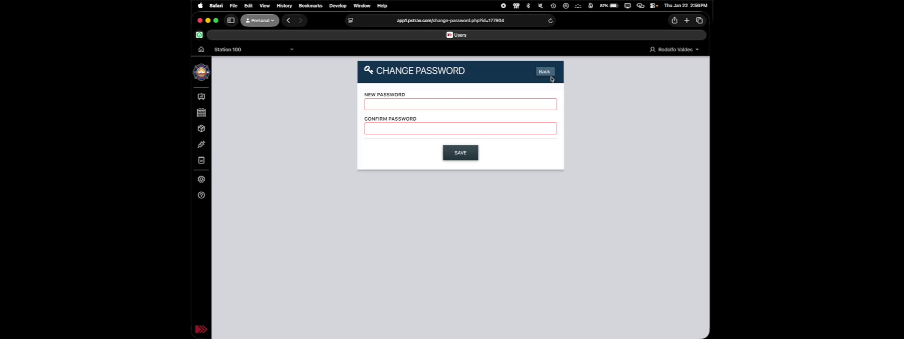
Step: View the PIN change form, return to the user settings and collapse the Getting Started checklist
click(550, 74)
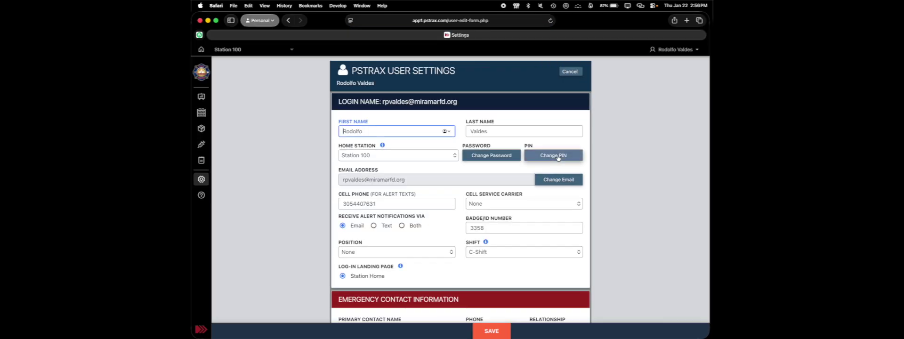
click(558, 157)
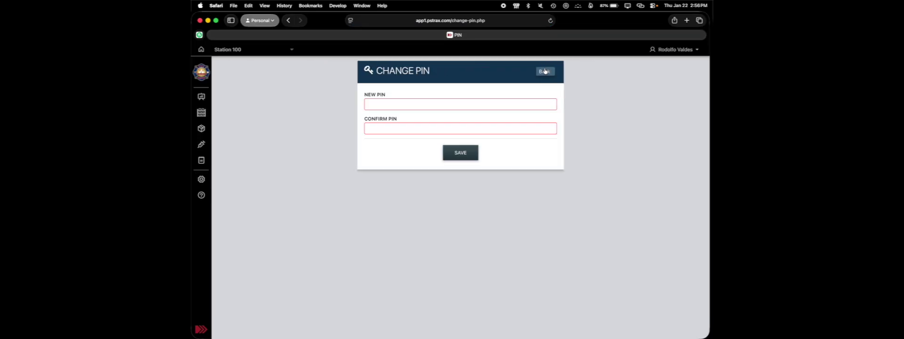
click(544, 71)
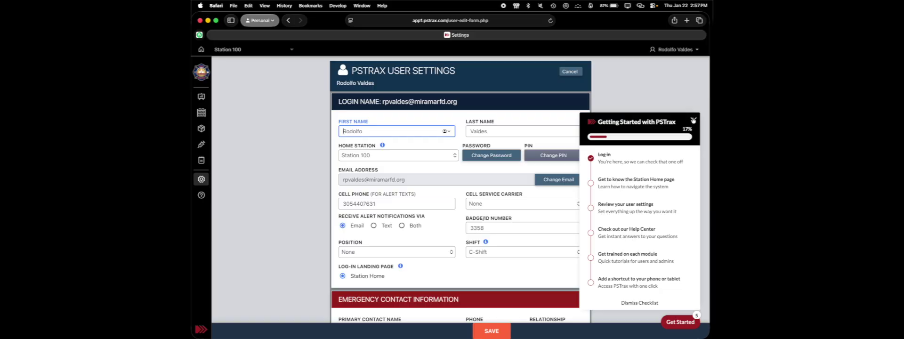
click(692, 121)
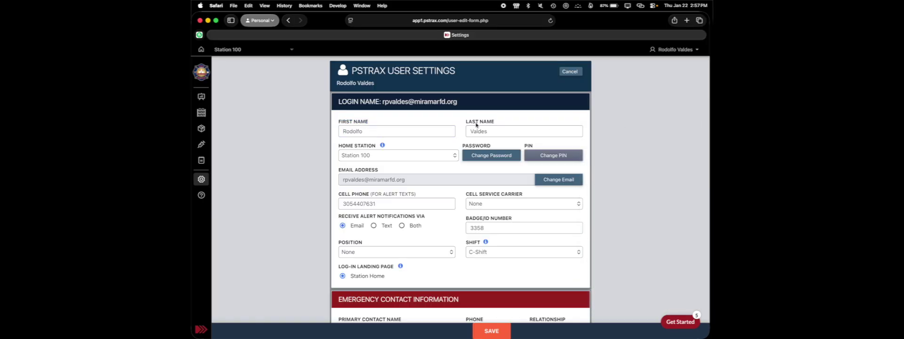
Step: Review the name fields and the available home stations in the user settings
click(406, 130)
click(517, 132)
scroll(516, 131, down, 1)
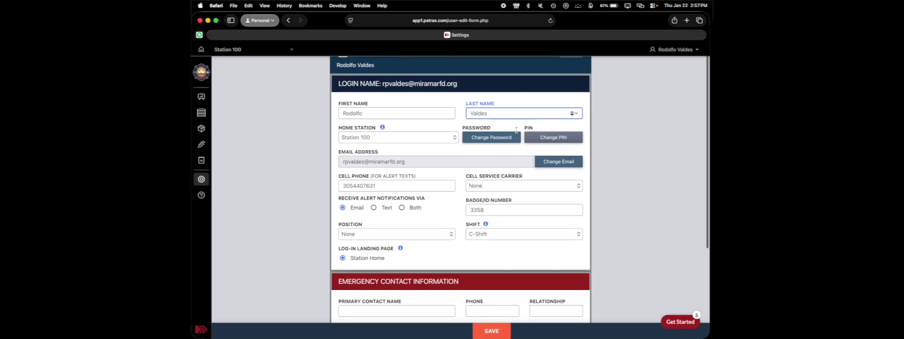
scroll(516, 131, up, 1)
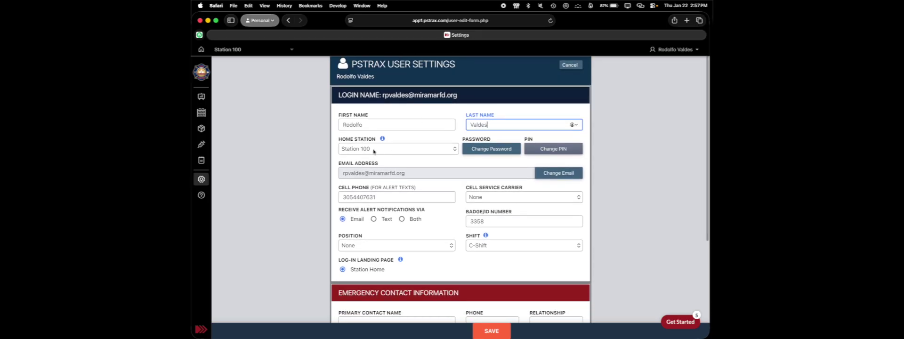
click(417, 150)
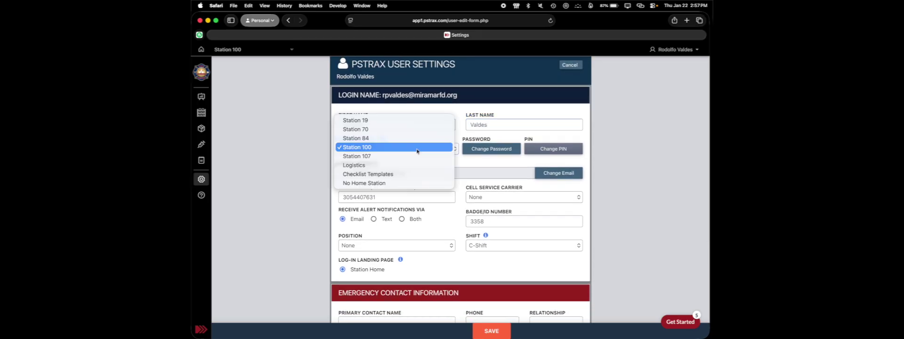
click(312, 134)
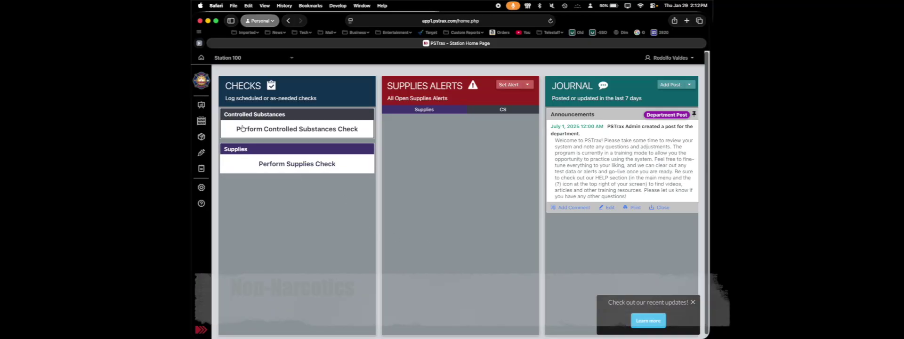
Step: Open the supplies check page for Station 100
mouse_move(201, 108)
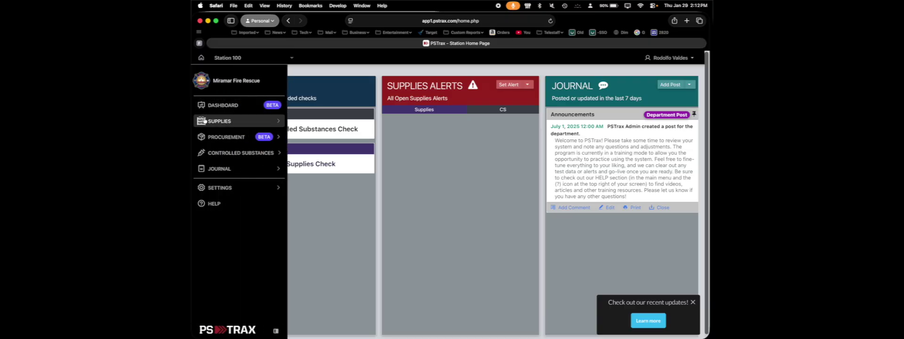
click(206, 121)
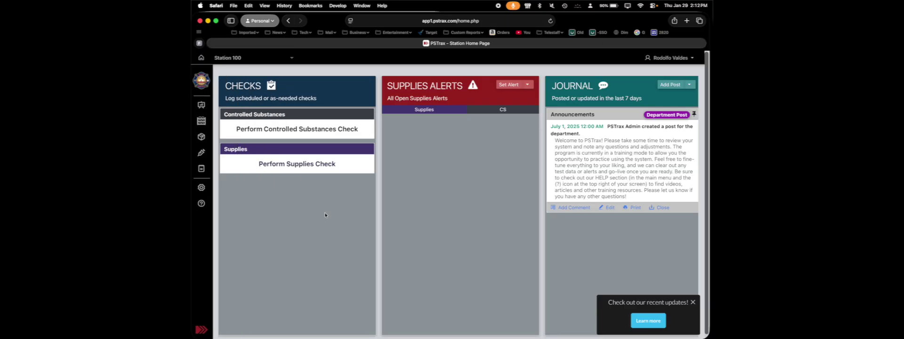
click(284, 164)
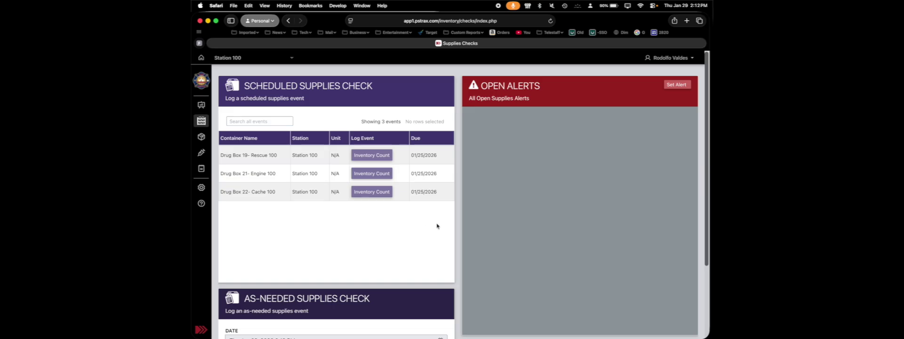
Step: Examine the scheduled supplies checks, the open alerts and the as-needed supplies check form
scroll(556, 179, down, 3)
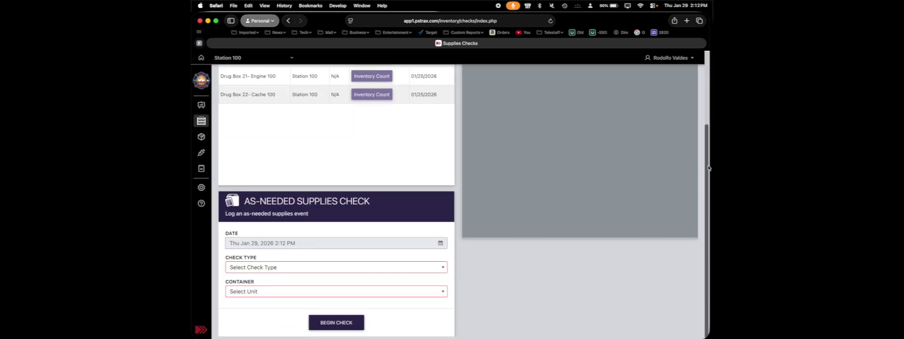
scroll(612, 123, up, 2)
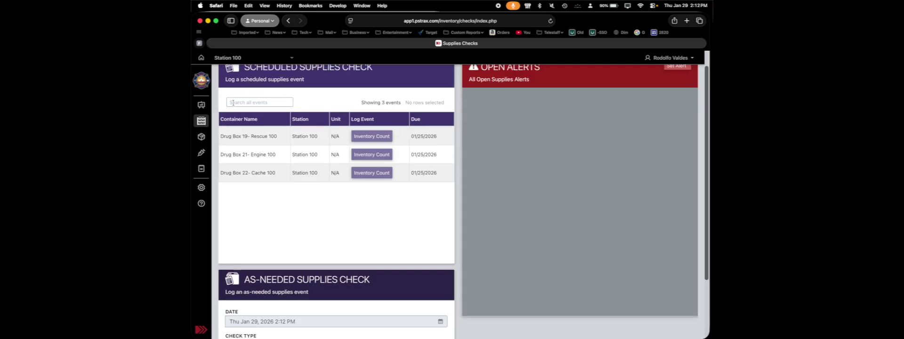
scroll(335, 118, down, 1)
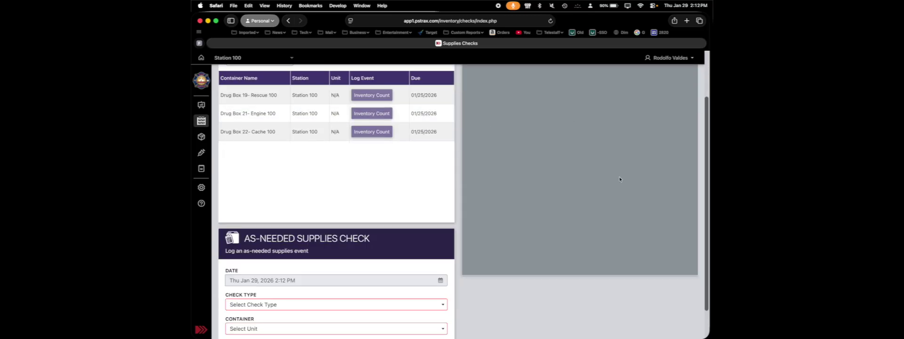
scroll(705, 169, up, 1)
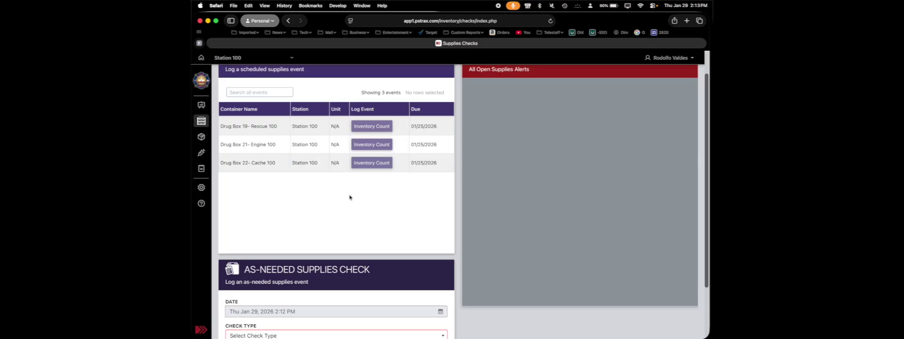
scroll(356, 196, up, 2)
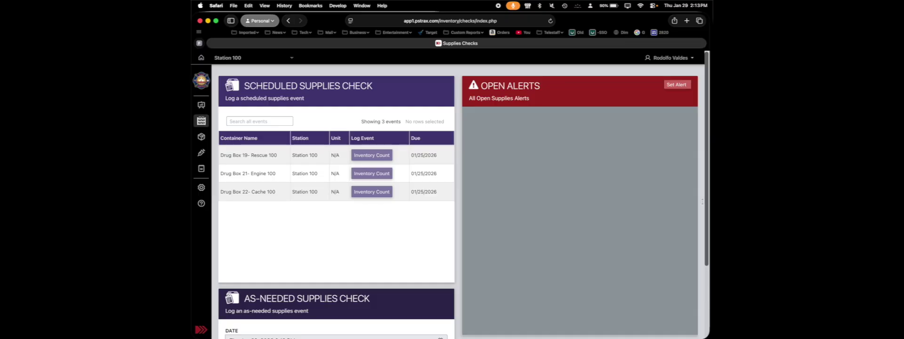
scroll(357, 244, down, 5)
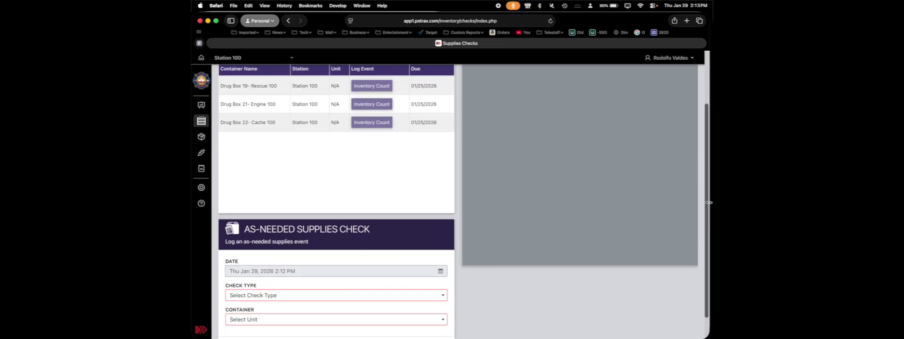
Step: Begin an as-needed supplies check with check type Inventory Count for container Drug Box 19- Rescue 100
drag(707, 205, 705, 226)
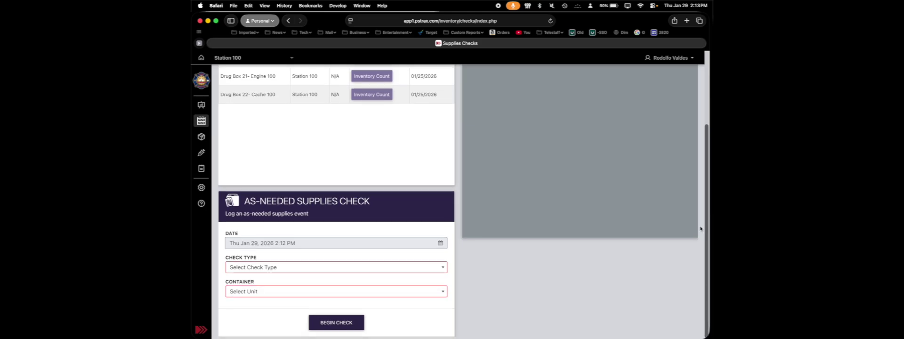
click(276, 268)
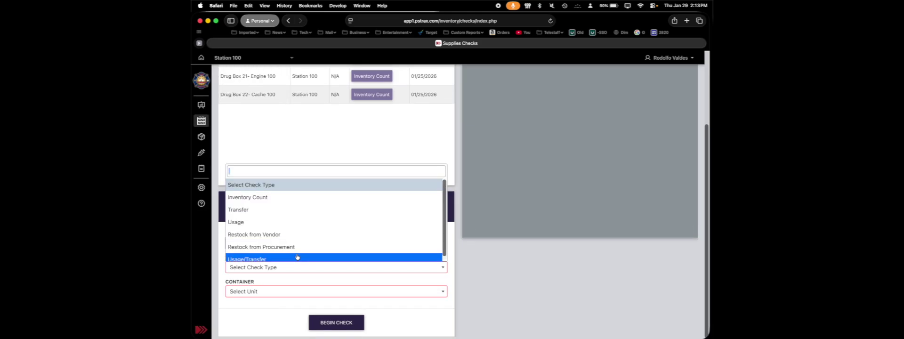
click(303, 201)
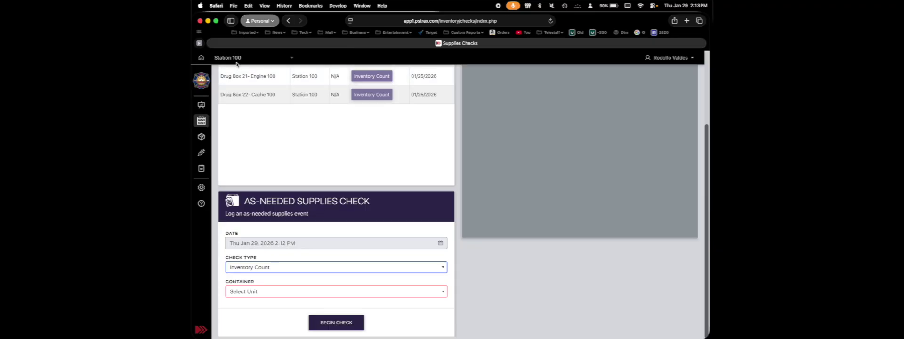
click(257, 292)
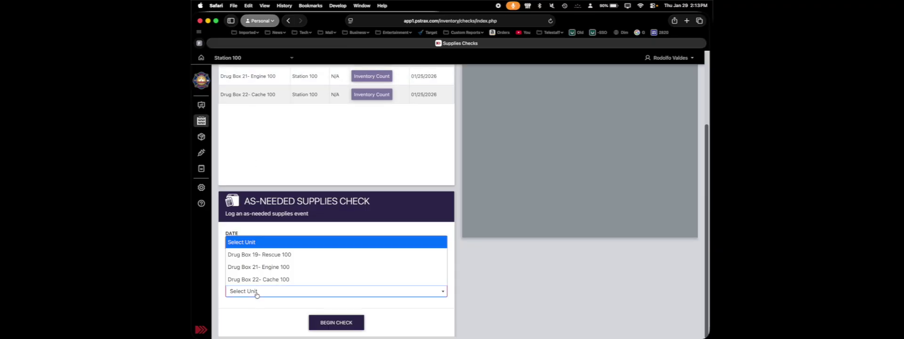
click(290, 256)
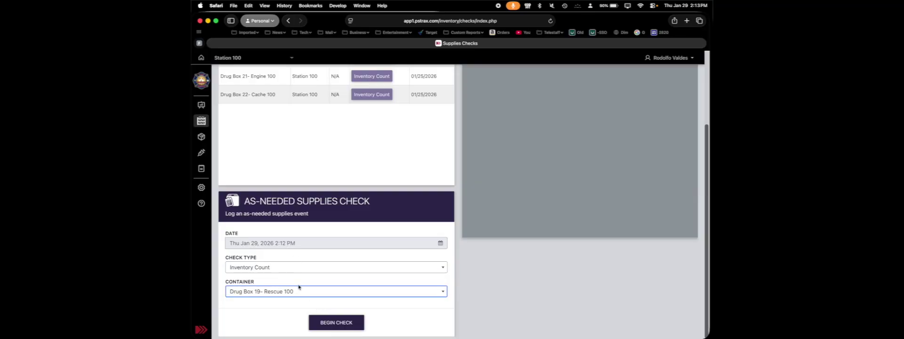
click(334, 324)
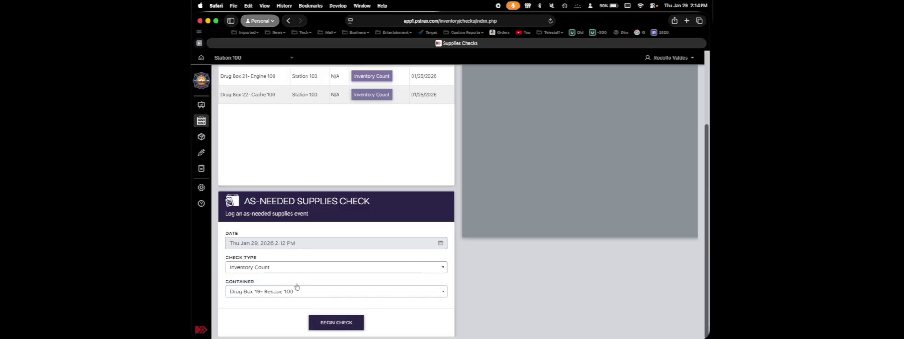
click(341, 321)
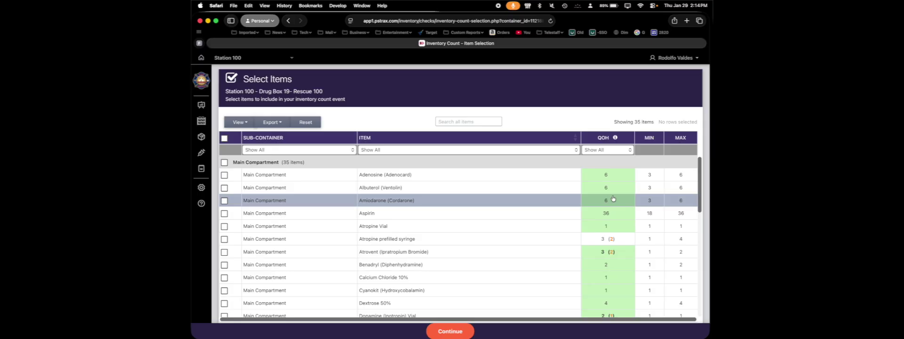
Step: Select all items for the inventory count and clear the selection again
click(224, 139)
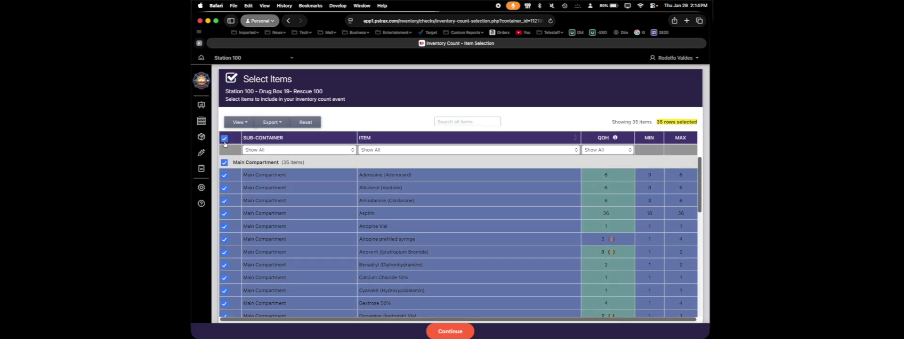
click(224, 139)
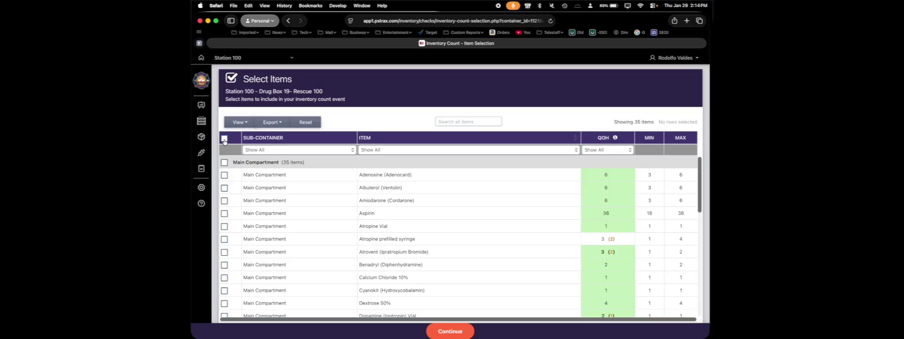
click(225, 140)
click(224, 138)
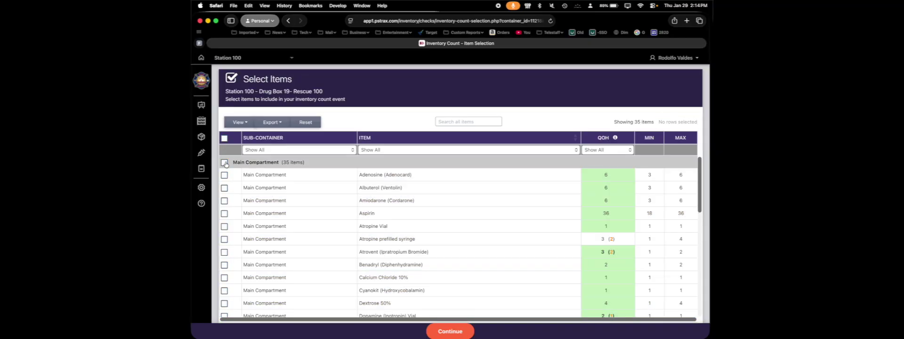
click(224, 138)
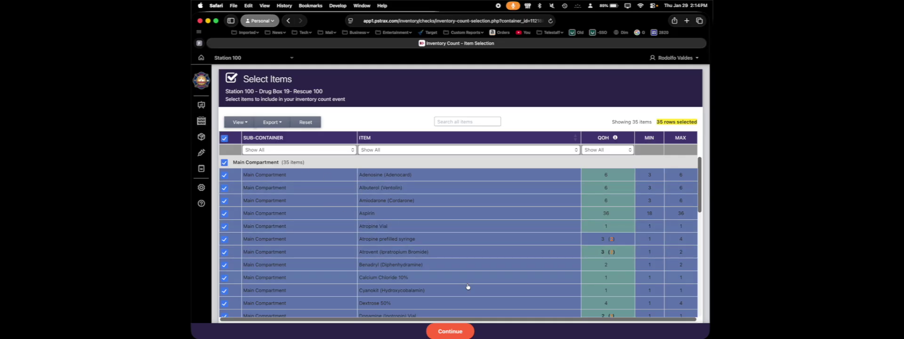
click(224, 138)
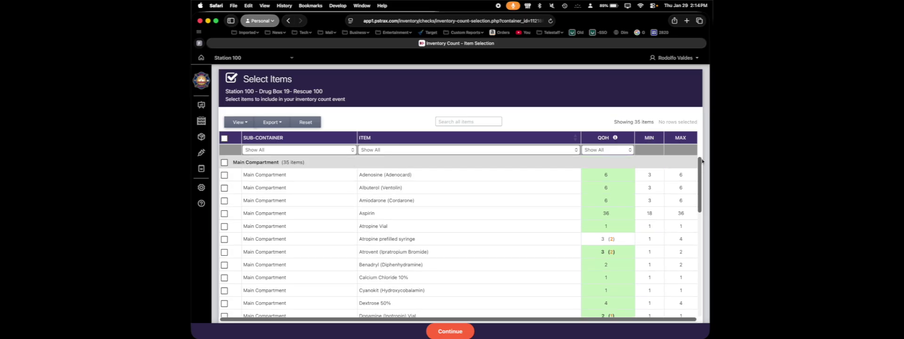
Step: Examine the on-hand, minimum and maximum quantities of the items in the drug box list
scroll(698, 251, down, 10)
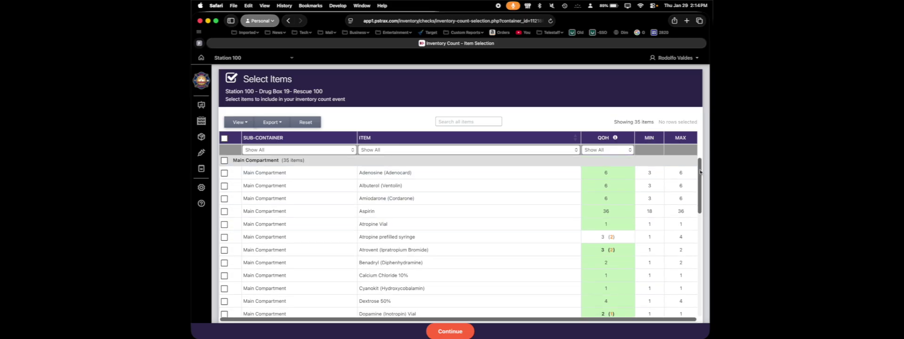
scroll(697, 251, up, 10)
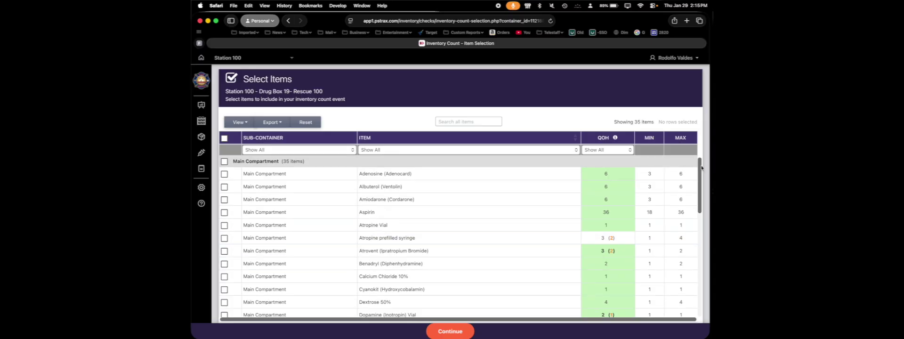
drag(699, 168, 672, 193)
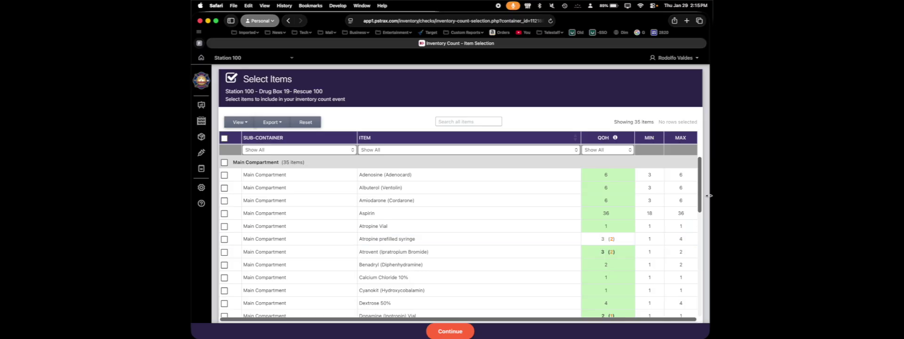
drag(700, 186, 703, 207)
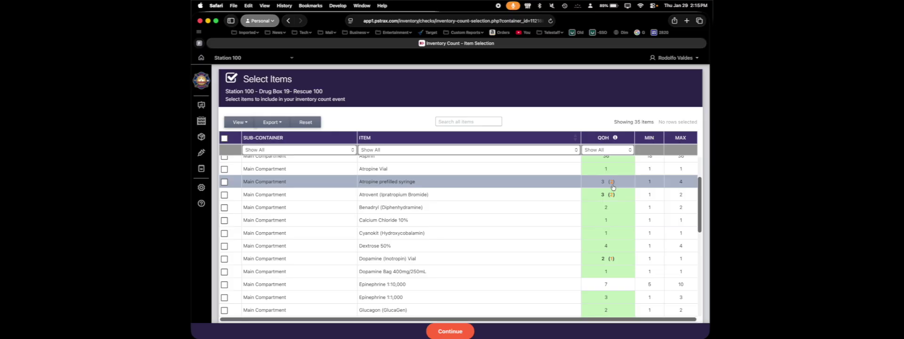
drag(700, 197, 704, 274)
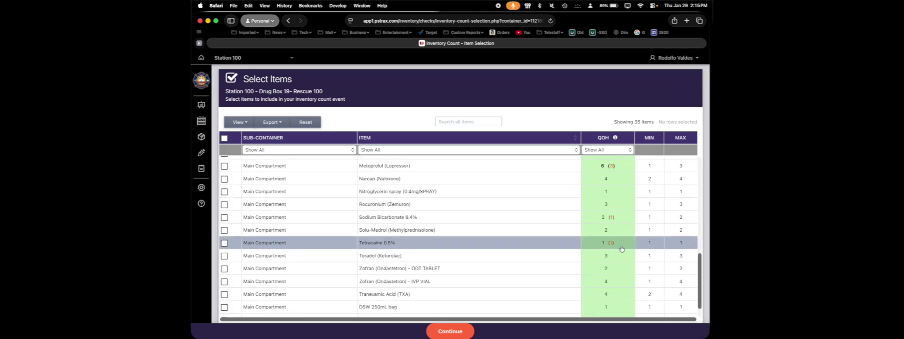
scroll(615, 241, up, 3)
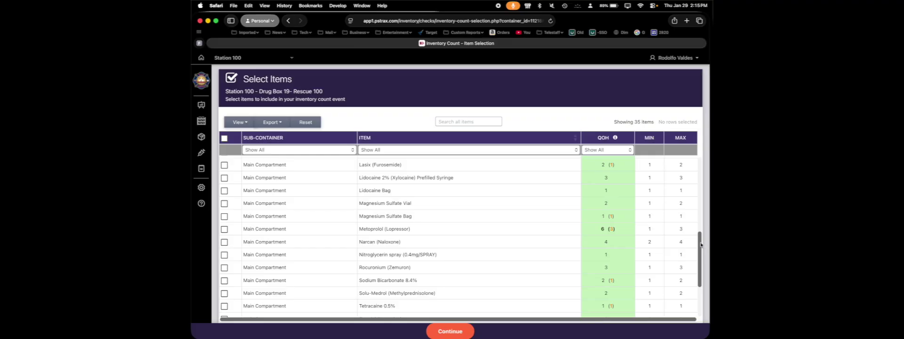
Step: Select all items in the Main Compartment and continue to their inventory count
scroll(701, 244, up, 4)
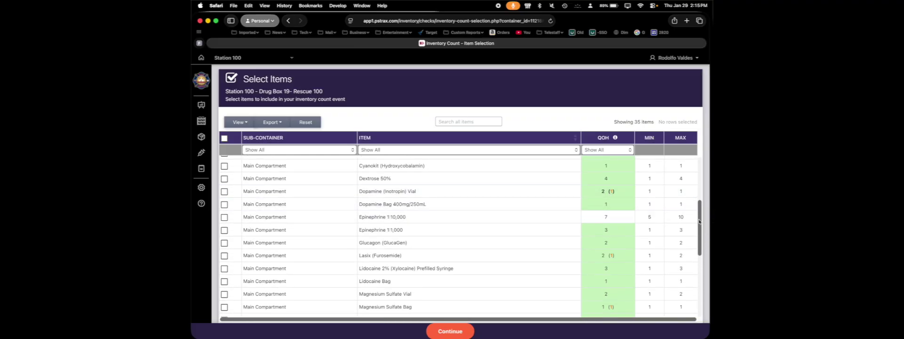
drag(696, 217, 709, 162)
click(695, 209)
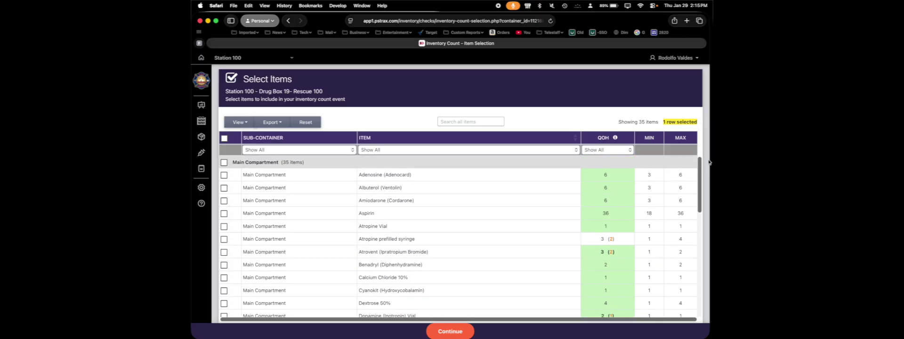
click(224, 138)
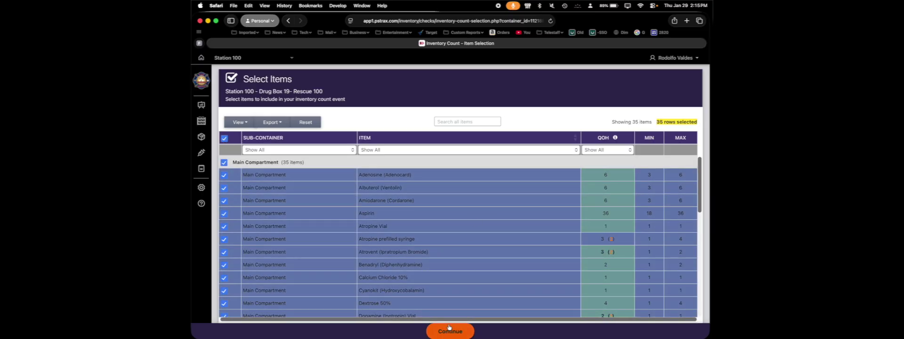
click(450, 331)
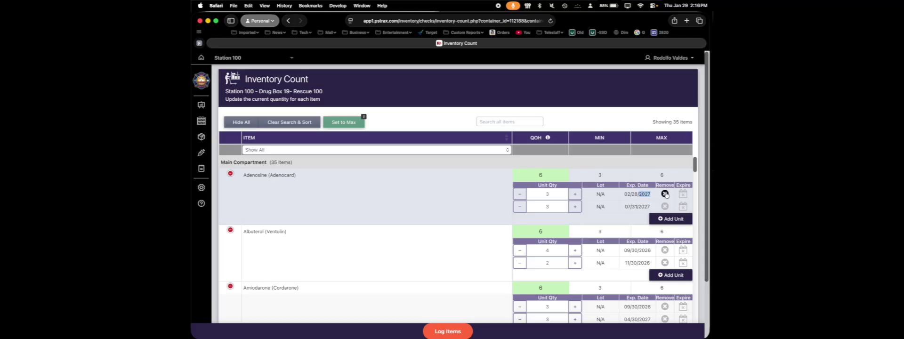
Step: Try replacing the Adenosine unit expiring 02/28/2027 with a new unit of quantity 3 expiring 02/28/2028, and discard the replacement
click(664, 194)
click(668, 218)
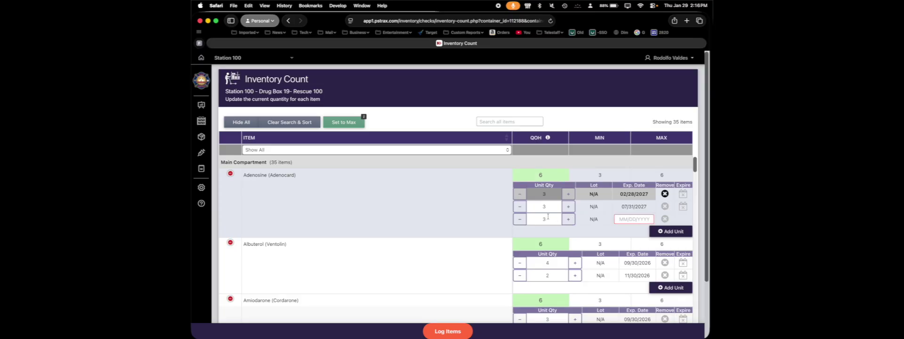
click(641, 221)
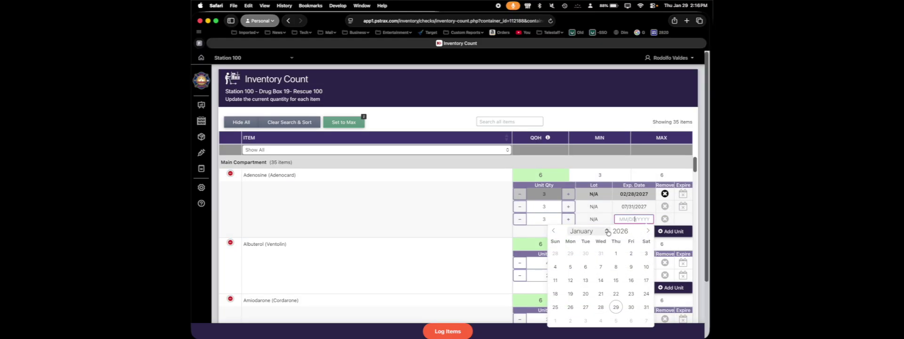
click(591, 230)
click(594, 249)
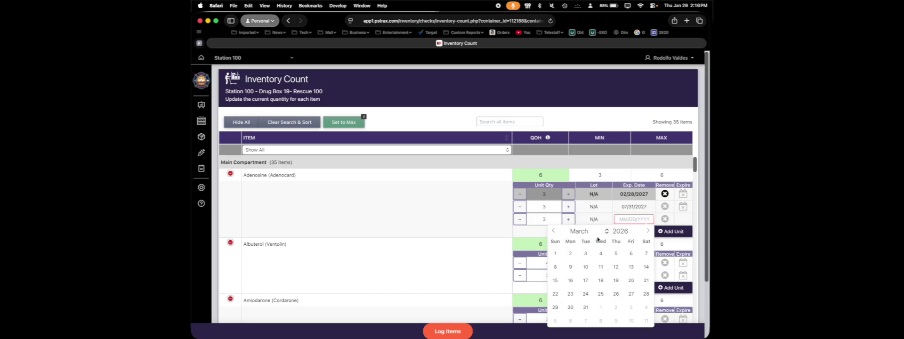
click(605, 231)
click(595, 222)
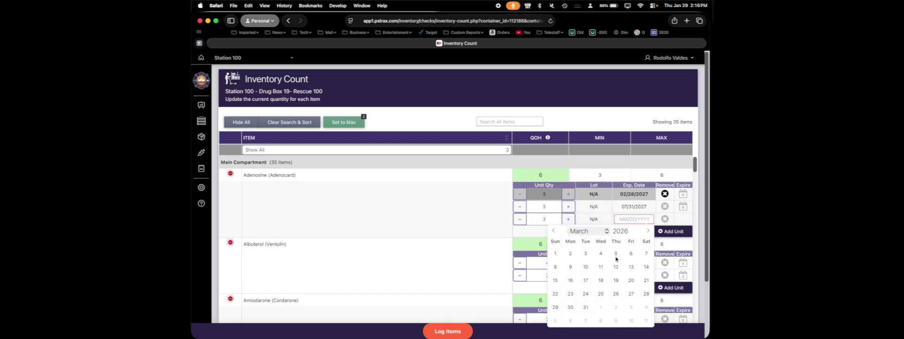
click(637, 230)
click(637, 230)
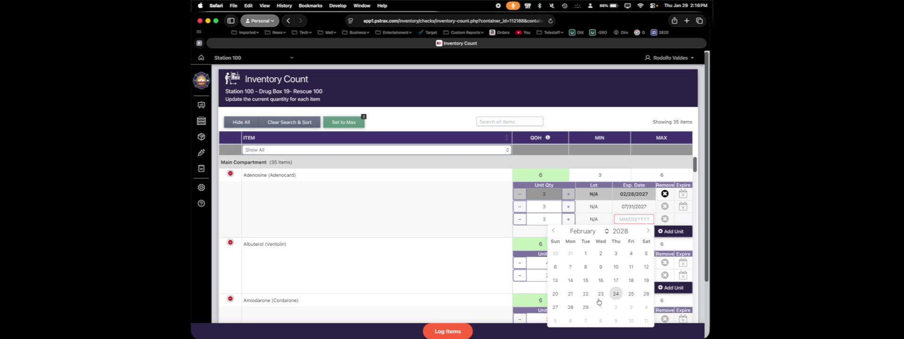
click(570, 306)
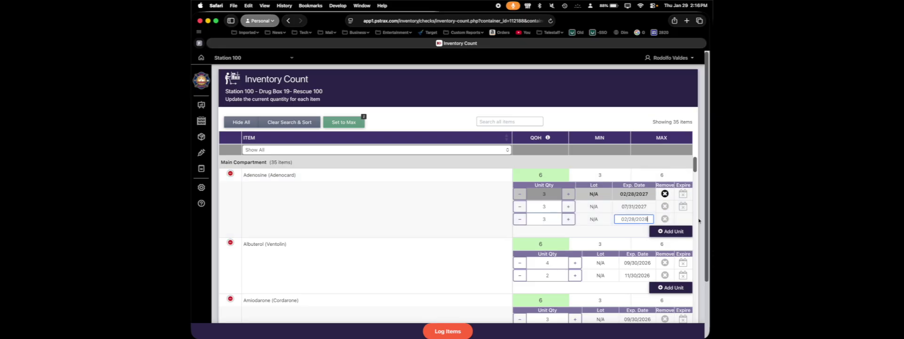
click(666, 220)
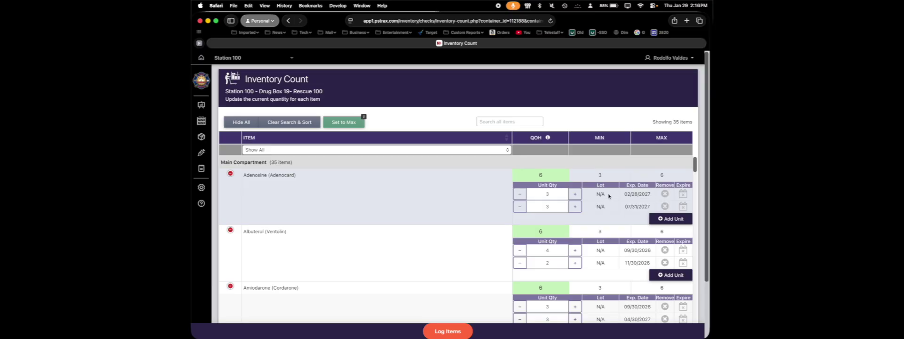
Step: Mark the Adenosine unit expiring 02/28/2027 as expired and add a unit of quantity 3 with expiration date 01/16/2026
click(682, 195)
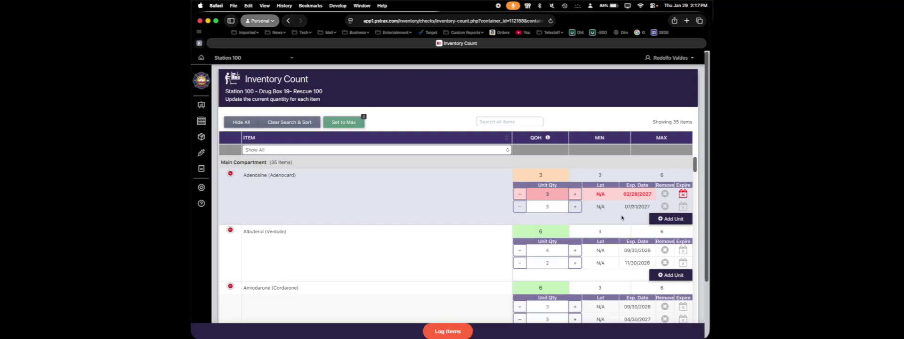
click(671, 219)
double_click(568, 219)
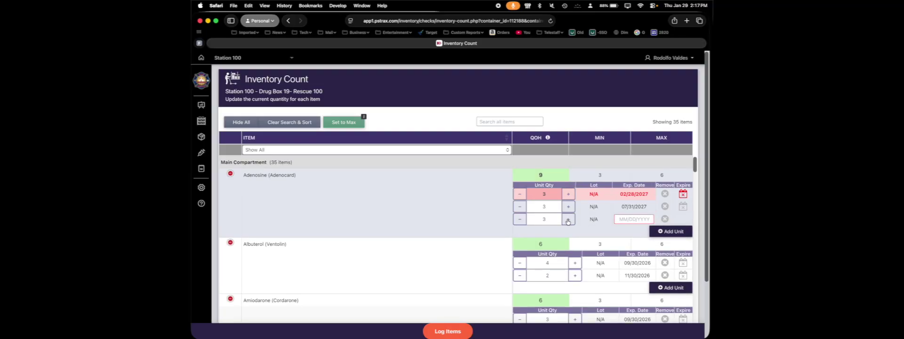
click(567, 219)
click(520, 219)
click(626, 220)
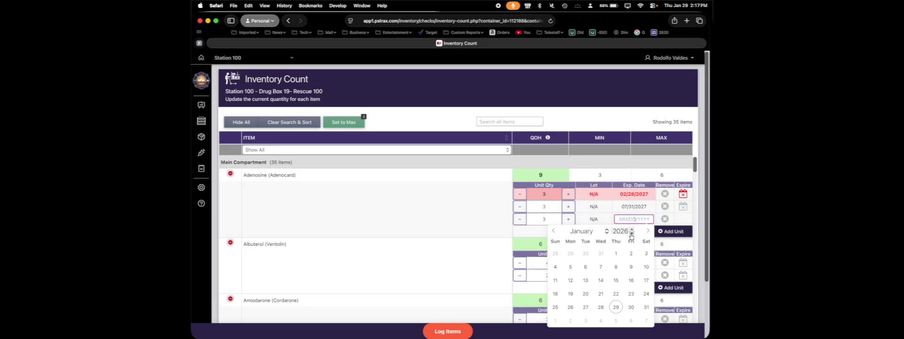
click(630, 280)
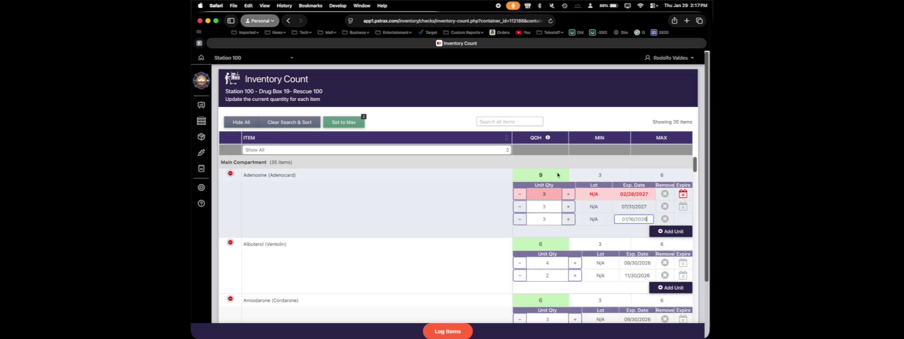
Step: Examine the unit quantities and expiration dates of the other items, and leave the inventory count without logging it
scroll(621, 252, down, 1)
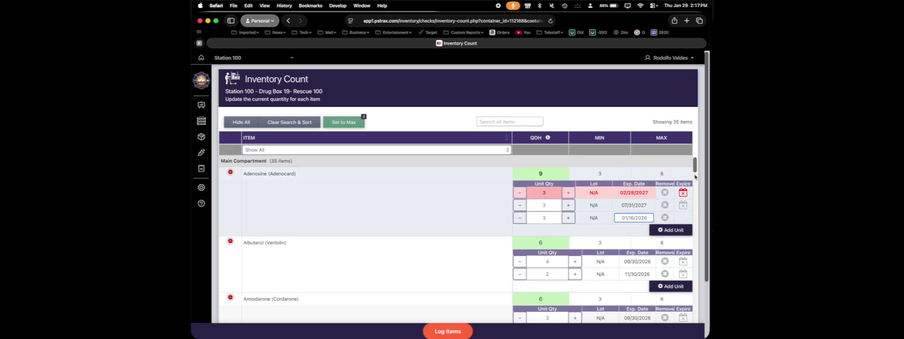
scroll(698, 176, up, 1)
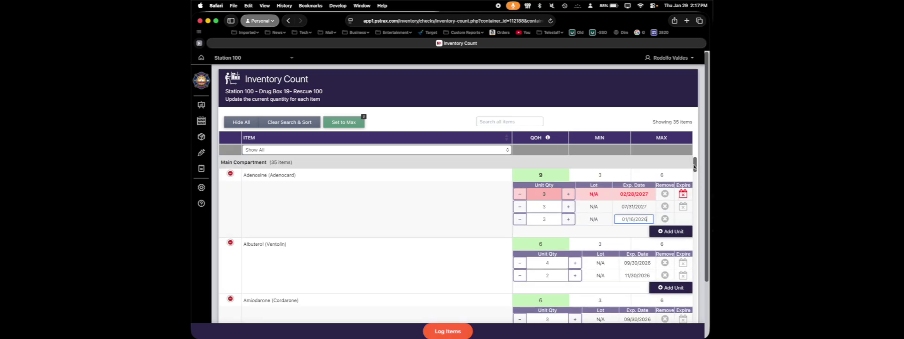
drag(694, 167, 694, 165)
scroll(673, 210, down, 10)
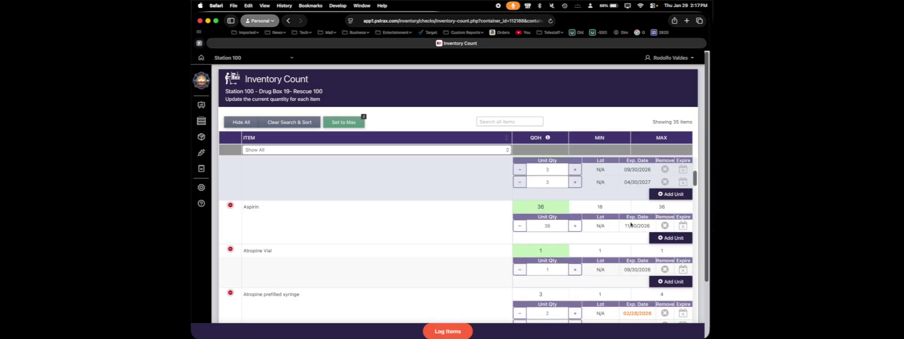
scroll(689, 198, down, 4)
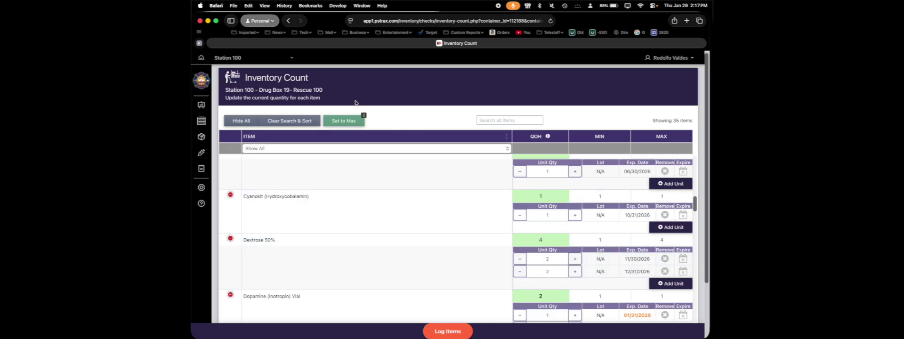
click(288, 20)
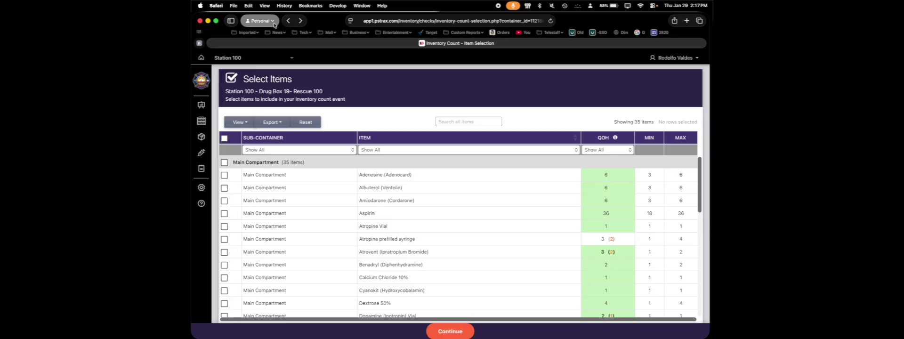
click(288, 22)
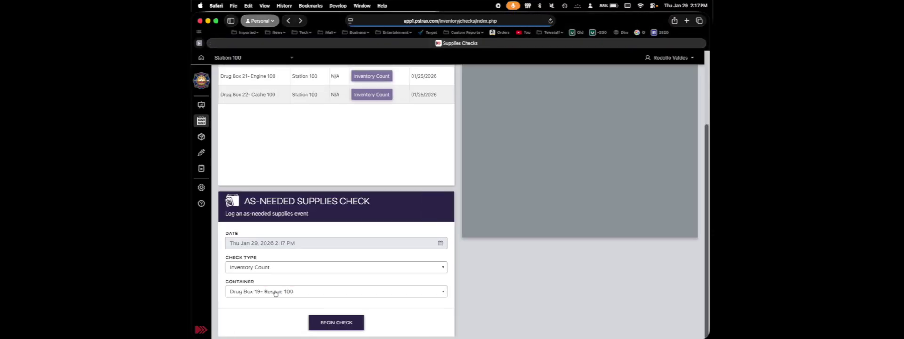
Step: Begin an as-needed Transfer check with source container Drug Box 22- Cache 100 and destination container Drug Box 19- Rescue 100
click(277, 270)
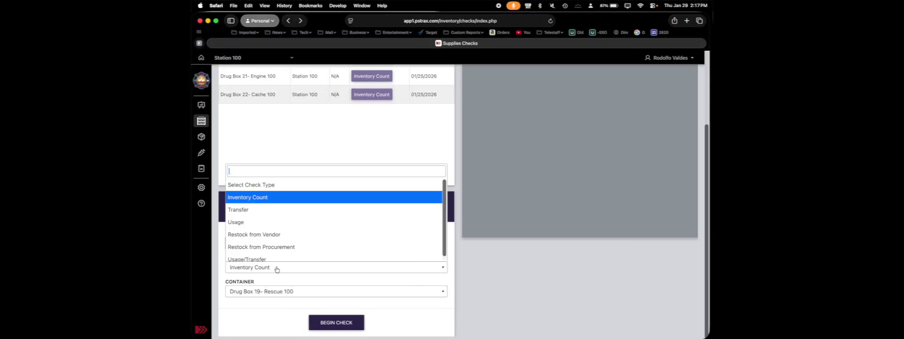
click(266, 211)
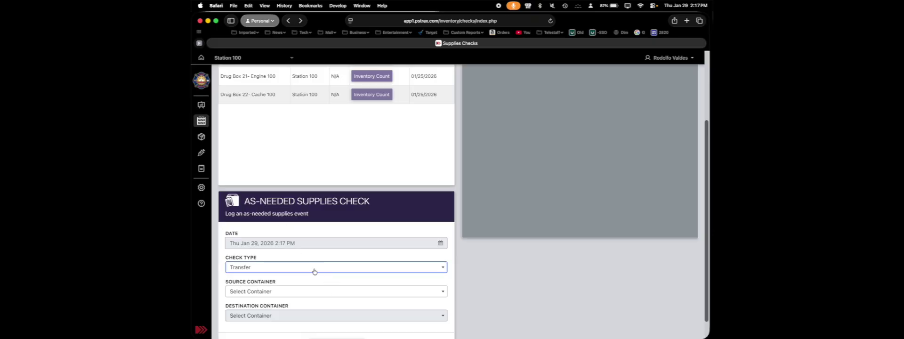
scroll(324, 282, up, 4)
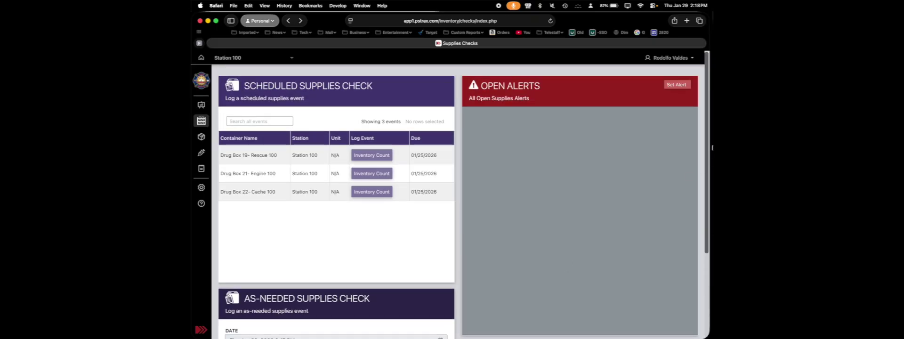
scroll(701, 188, down, 5)
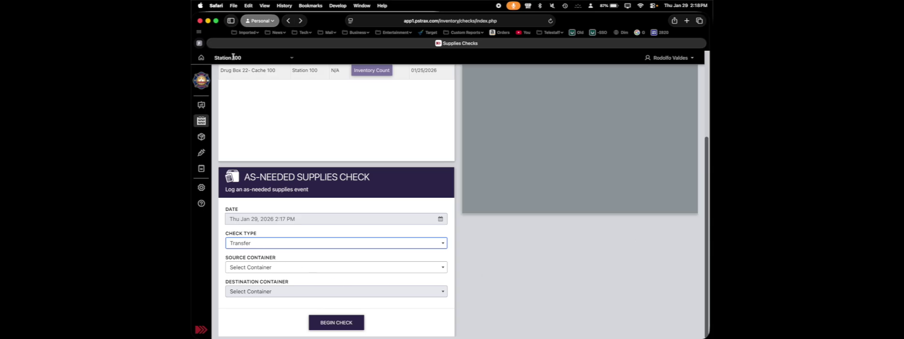
click(269, 268)
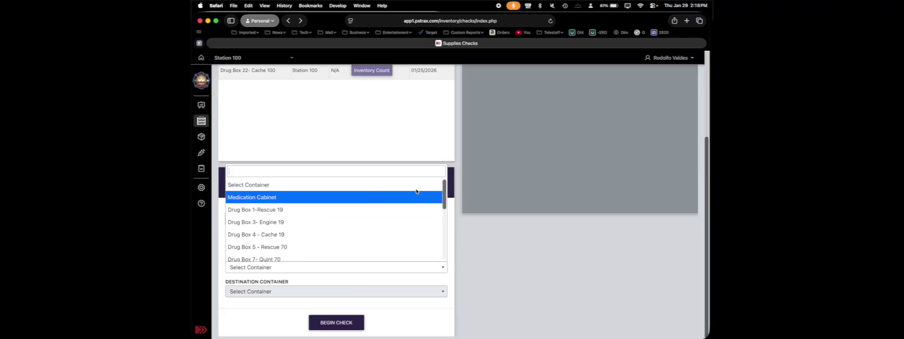
drag(445, 194, 446, 264)
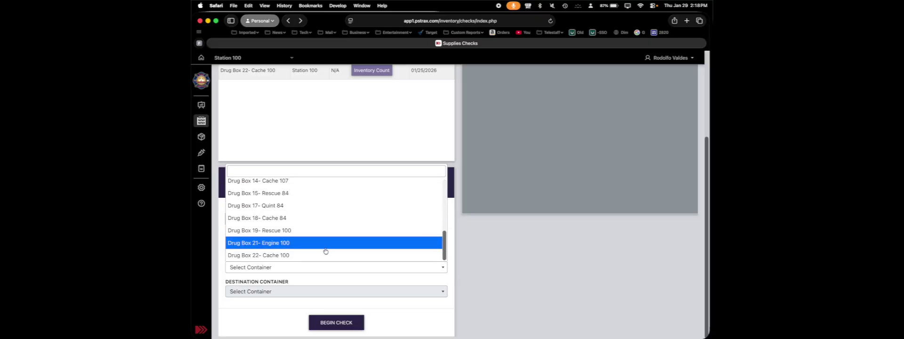
click(273, 255)
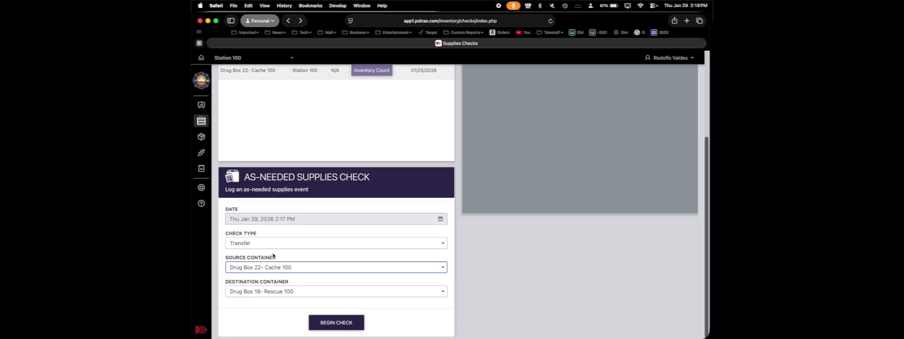
click(277, 292)
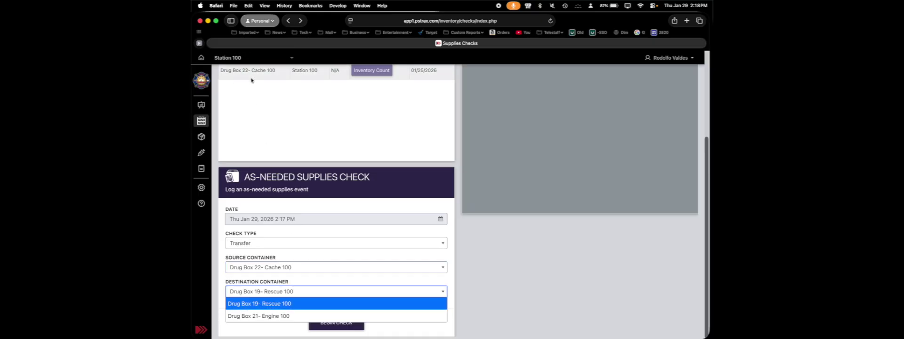
click(288, 304)
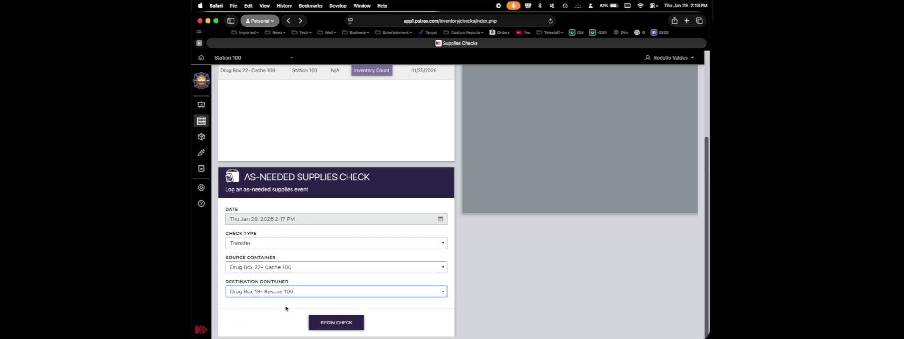
click(340, 323)
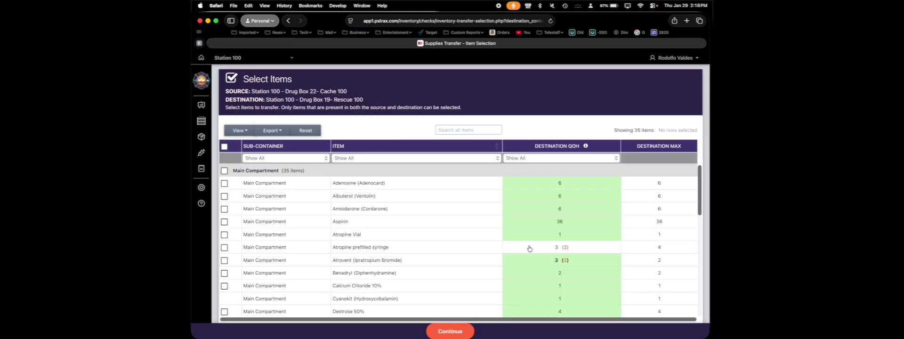
Step: Select Adenosine (Adenocard), Amiodarone (Cordarone) and Dextrose 50% for the transfer and continue to the transfer quantities
click(224, 185)
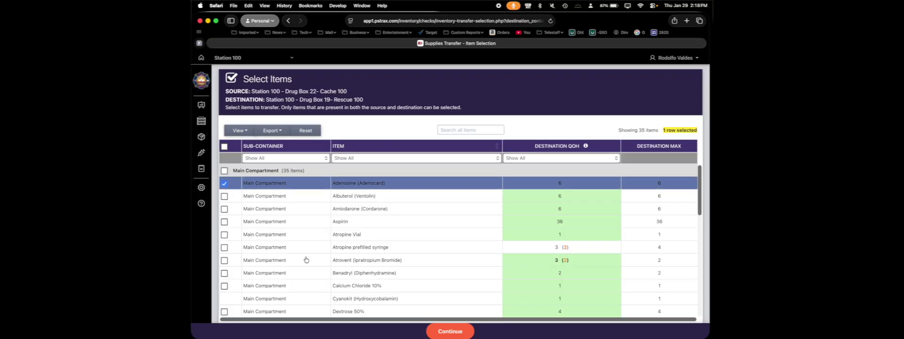
click(224, 311)
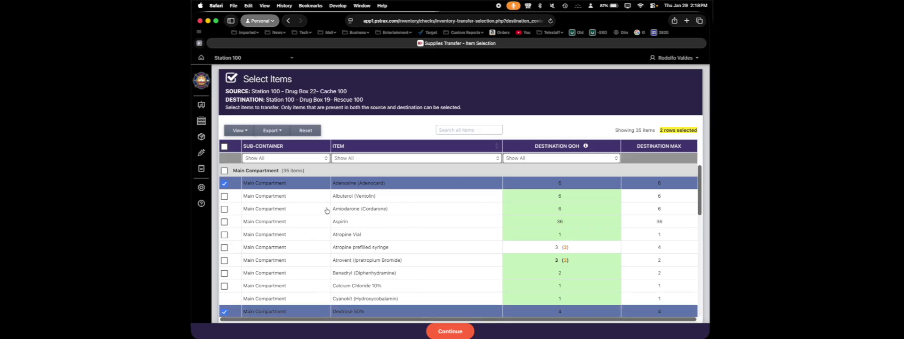
click(224, 209)
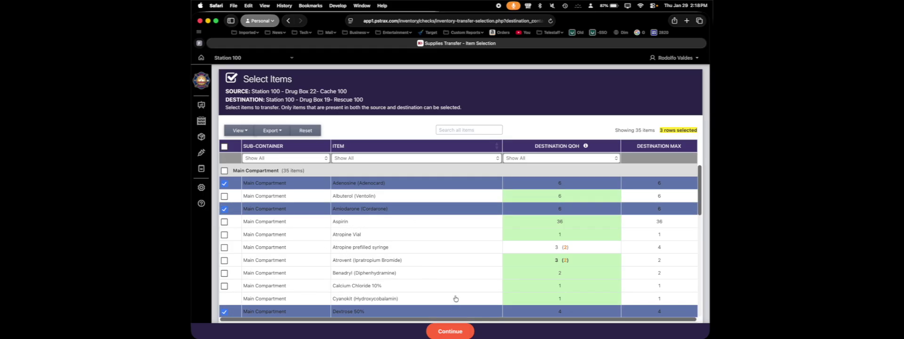
click(450, 331)
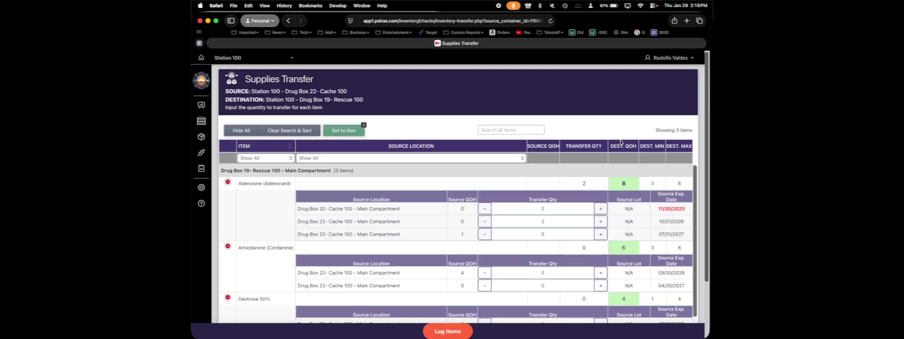
Step: Set the transfer quantity of the Adenosine unit expiring 10/31/2026 to 0
click(487, 224)
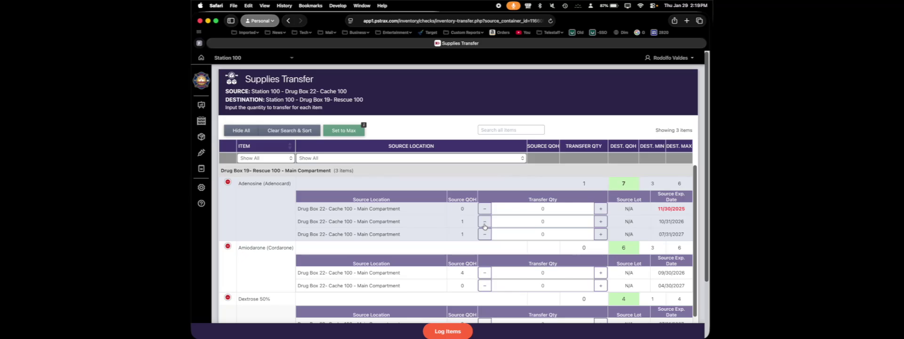
click(486, 225)
click(486, 225)
click(486, 225)
click(601, 221)
click(600, 221)
click(485, 224)
click(485, 225)
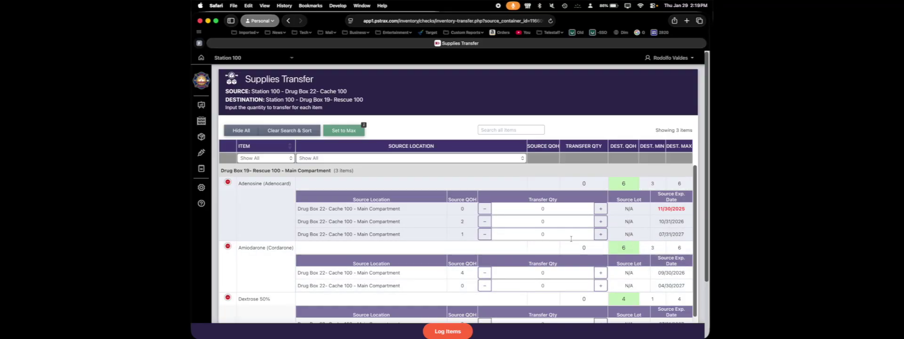
Step: Set the transfer quantity of the Adenosine unit expiring 07/31/2027 to 1, return it to 0, and leave the transfer without logging it
click(599, 235)
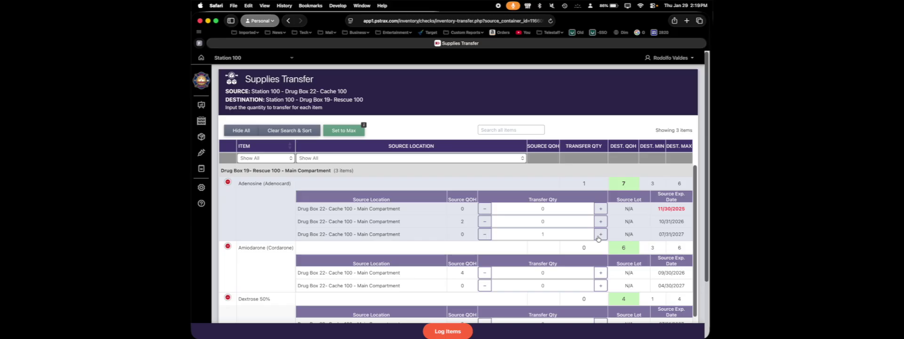
click(485, 234)
scroll(459, 240, down, 3)
scroll(460, 240, up, 3)
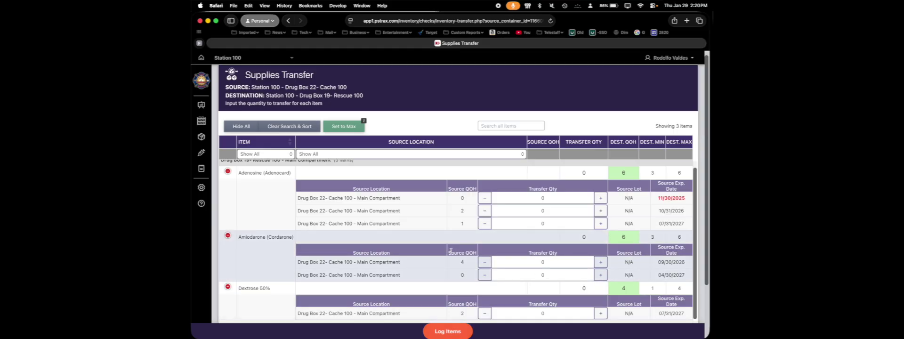
click(288, 21)
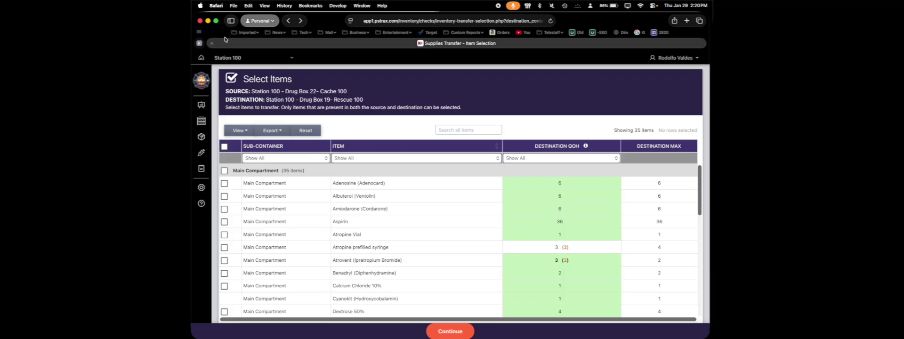
click(289, 21)
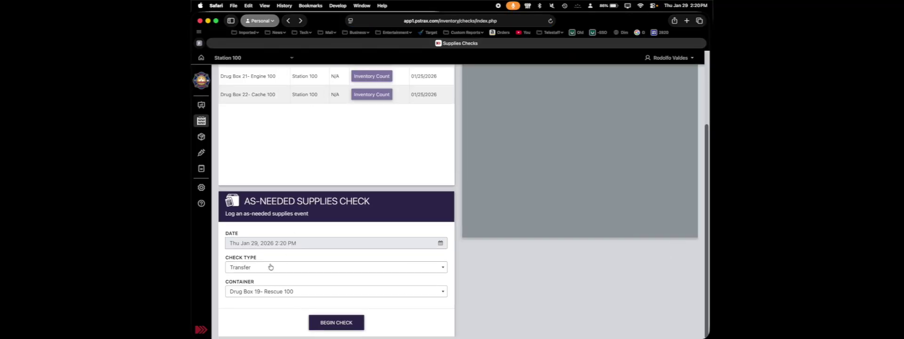
Step: Begin an as-needed Usage check for the container Drug Box 19- Rescue 100
click(269, 267)
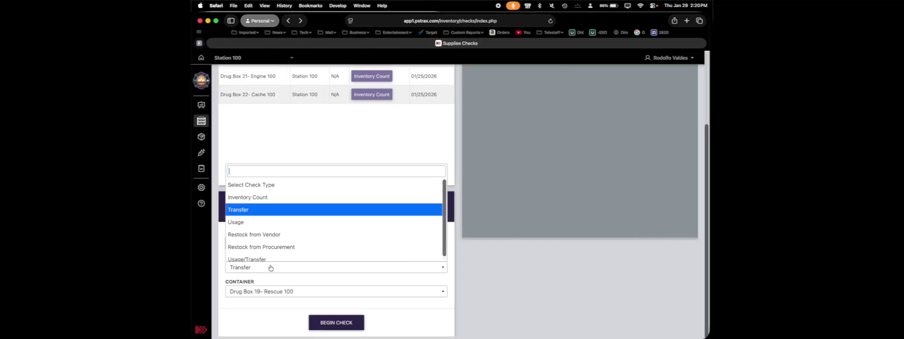
click(260, 222)
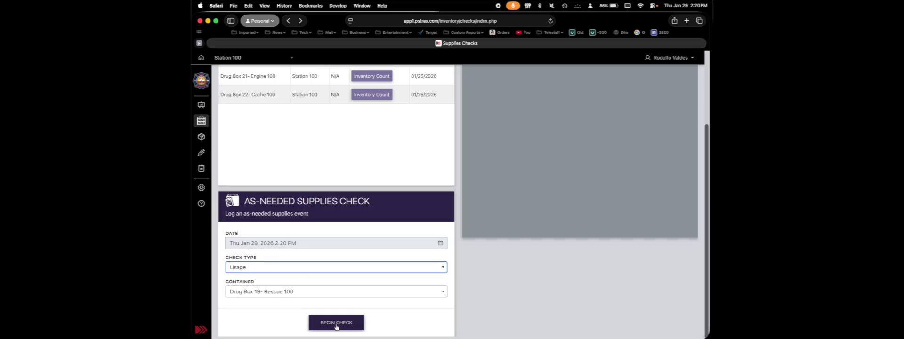
click(317, 291)
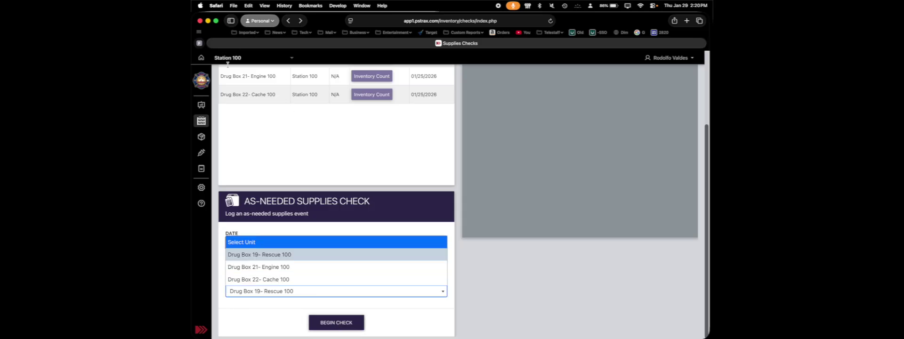
click(296, 254)
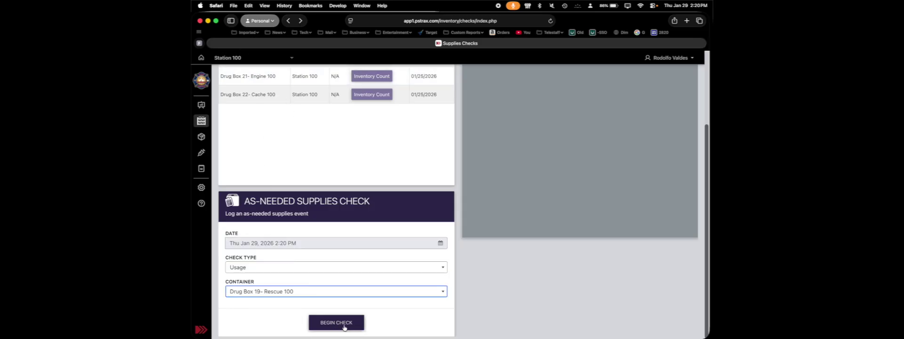
click(330, 323)
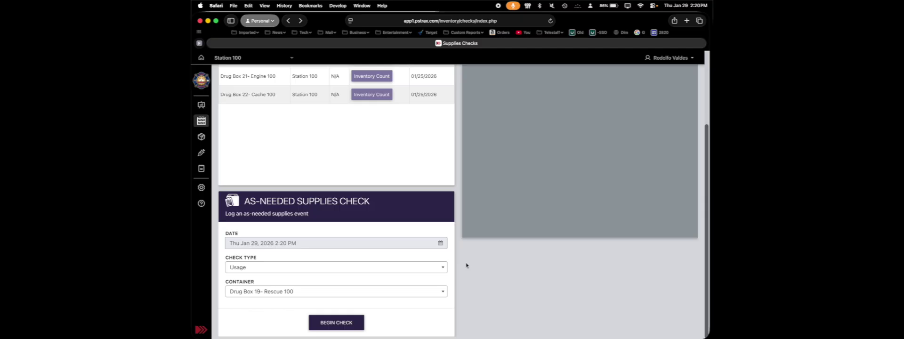
click(349, 322)
scroll(406, 296, up, 1)
scroll(405, 301, up, 5)
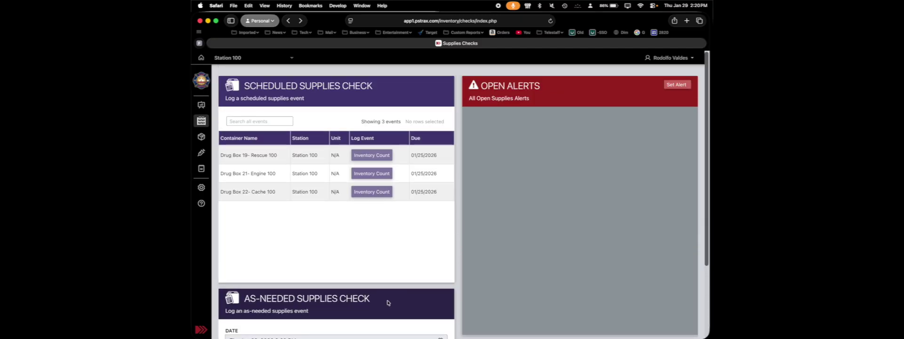
scroll(395, 301, down, 5)
click(336, 322)
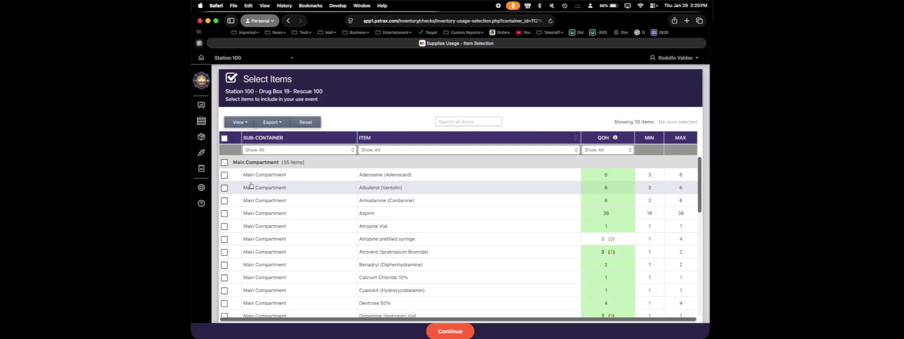
Step: Select Adenosine (Adenocard), Albuterol (Ventolin), Amiodarone (Cordarone) and Atropine Vial for the use event and continue to the usage quantities
click(225, 175)
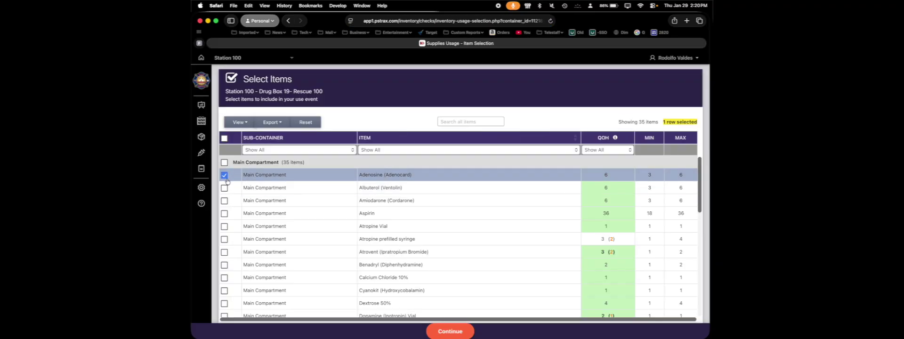
click(224, 187)
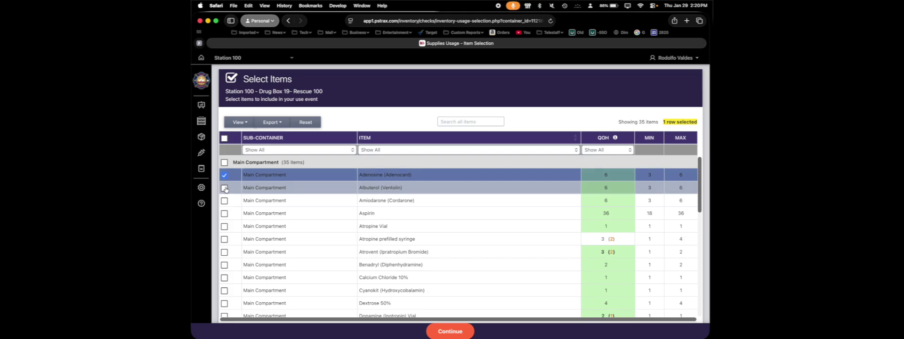
click(224, 200)
click(225, 226)
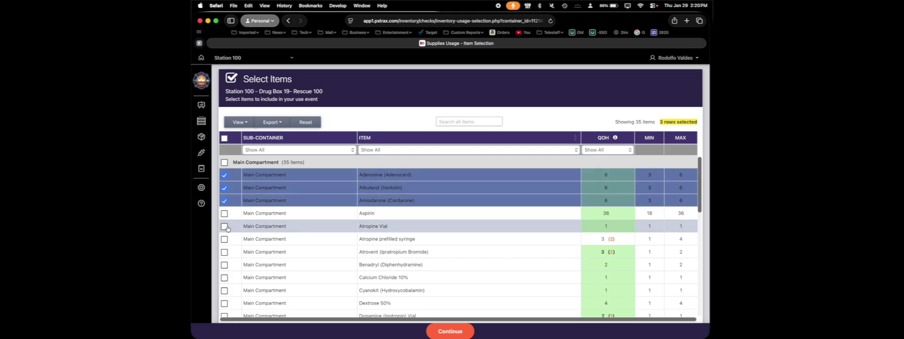
click(460, 332)
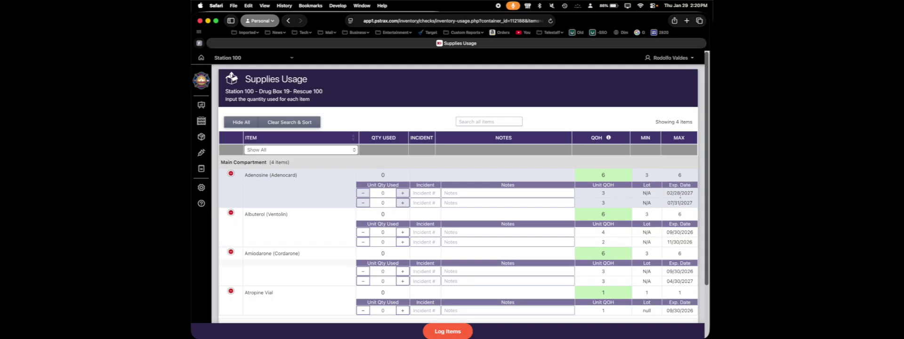
Step: Enter a used quantity of 2 with incident number 111111 for the Adenosine unit expiring 02/28/2027, and 2 for the one expiring 07/31/2027
click(425, 193)
click(497, 194)
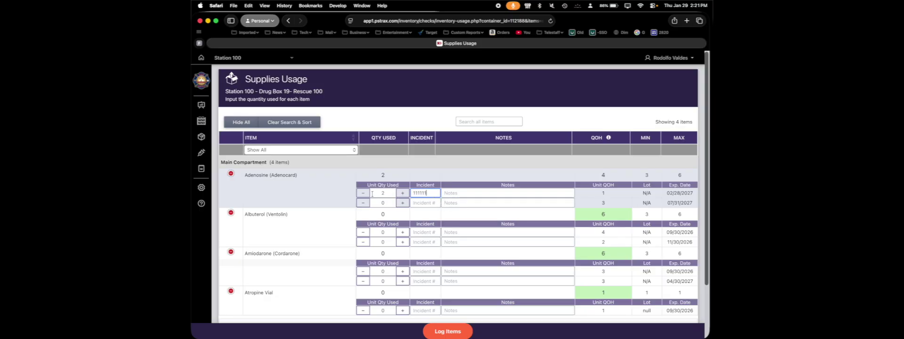
click(404, 202)
click(403, 203)
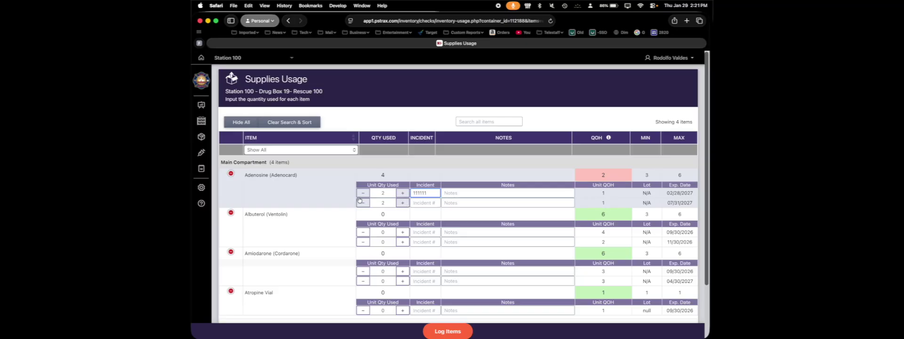
Step: Reset the used quantity of the Adenosine unit expiring 07/31/2027 to 0 and adjust that of the unit expiring 02/28/2027
click(362, 203)
click(363, 203)
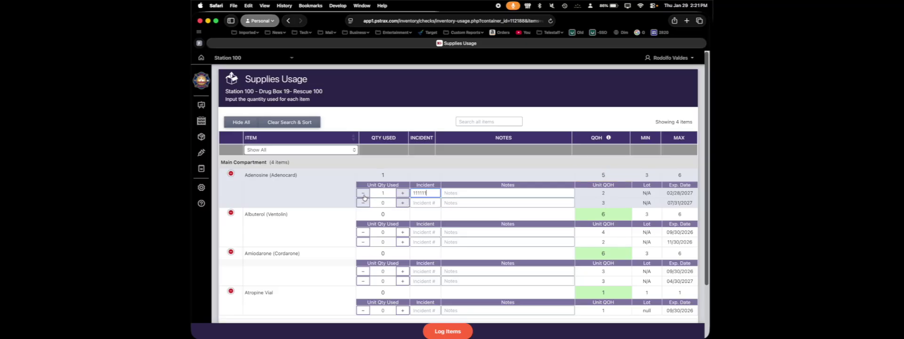
click(362, 194)
click(402, 193)
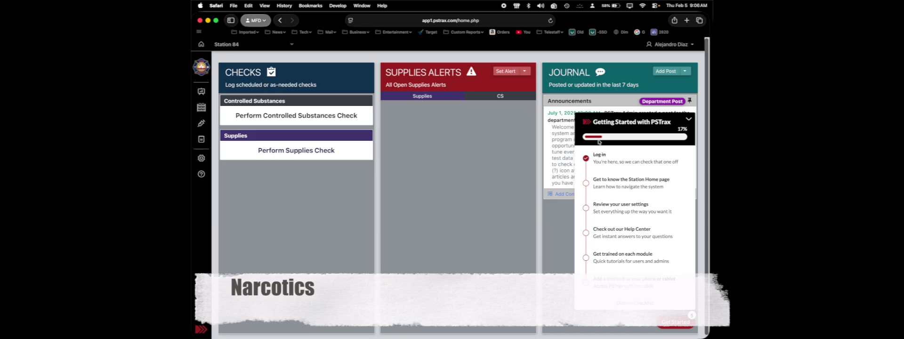
Step: Dismiss the getting-started checklist, look at the Change PIN form in the user settings, and go back without entering a PIN
click(688, 121)
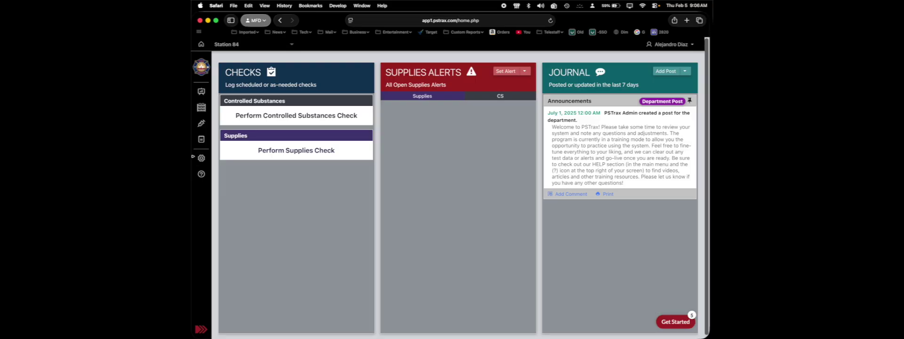
click(209, 160)
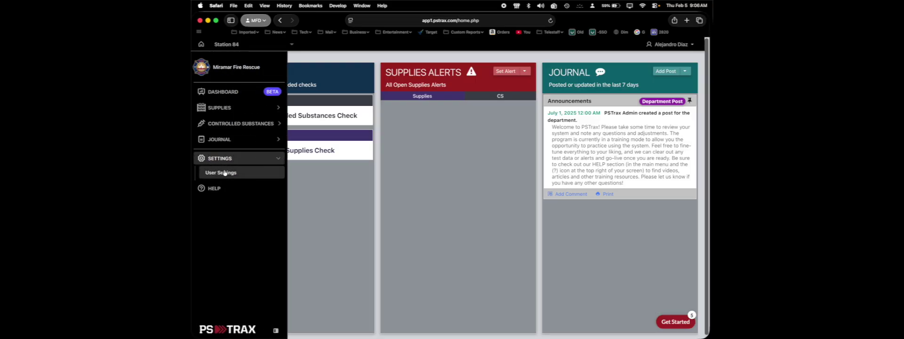
click(225, 172)
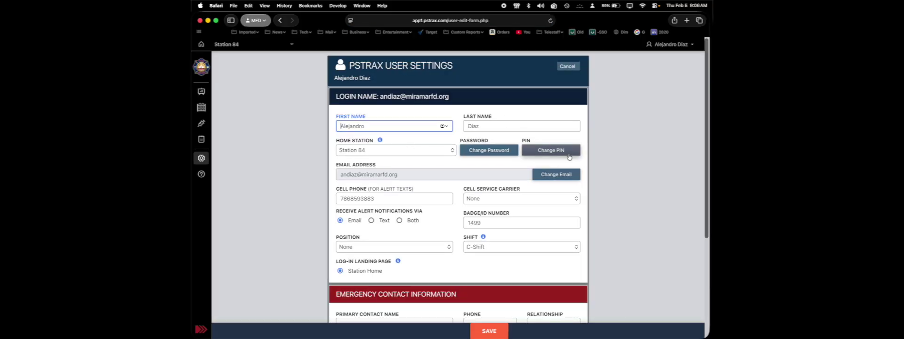
click(565, 155)
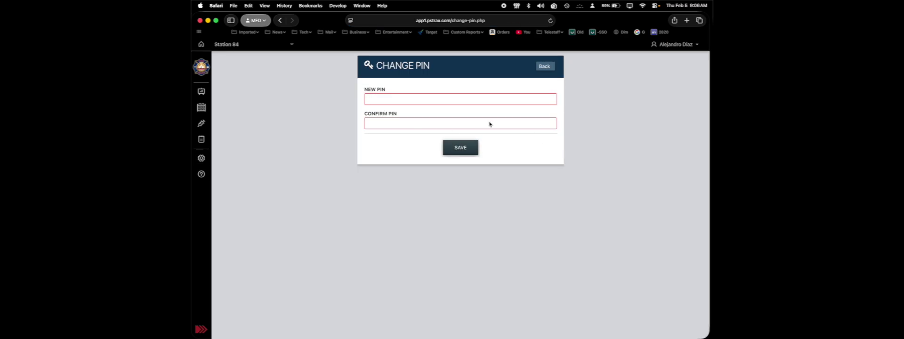
click(544, 67)
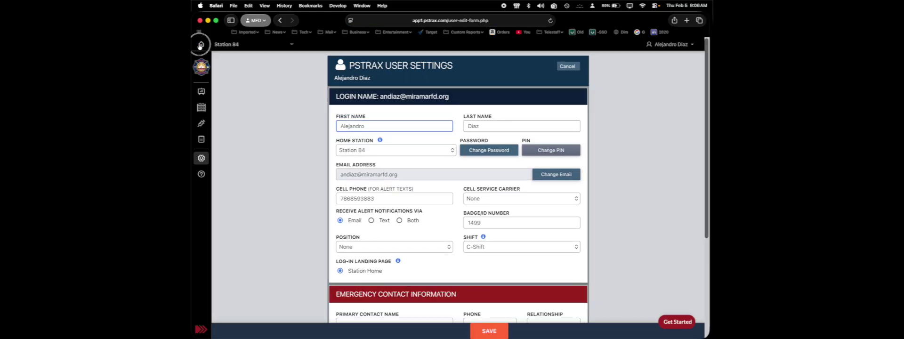
Step: Switch the station home page to Station 19 and open its controlled substances check
click(201, 44)
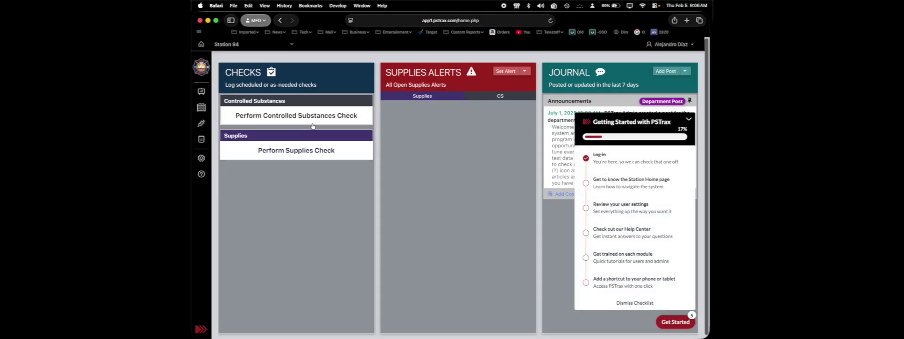
click(240, 46)
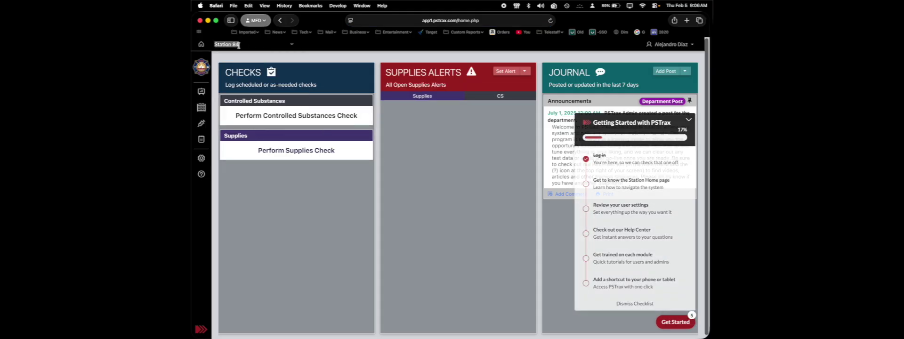
click(277, 48)
click(267, 61)
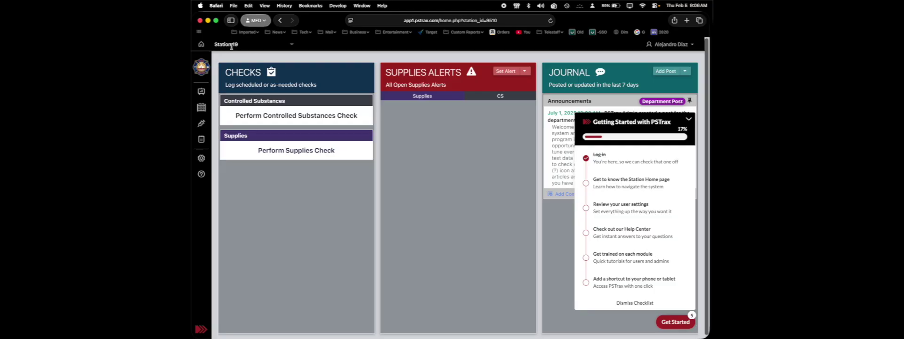
click(278, 117)
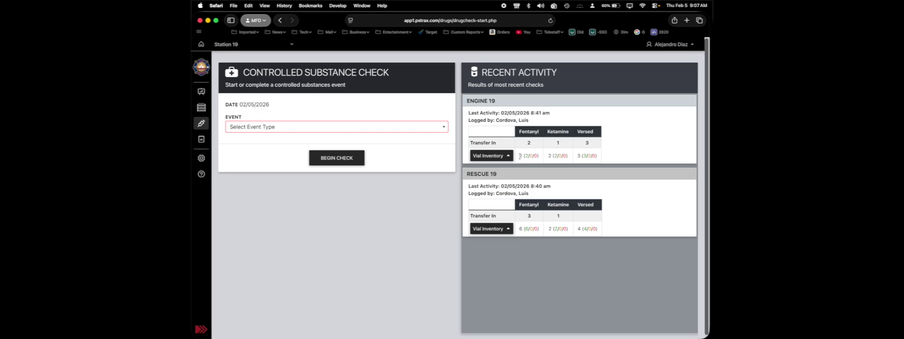
Step: Examine the Engine 19 vial counts and the control numbers, lots, expiration dates and concentrations in its vial inventory, and collapse the details
drag(520, 156, 599, 158)
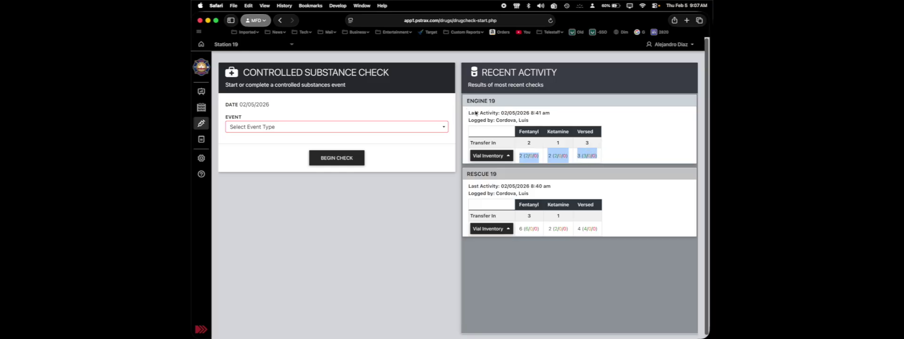
click(523, 161)
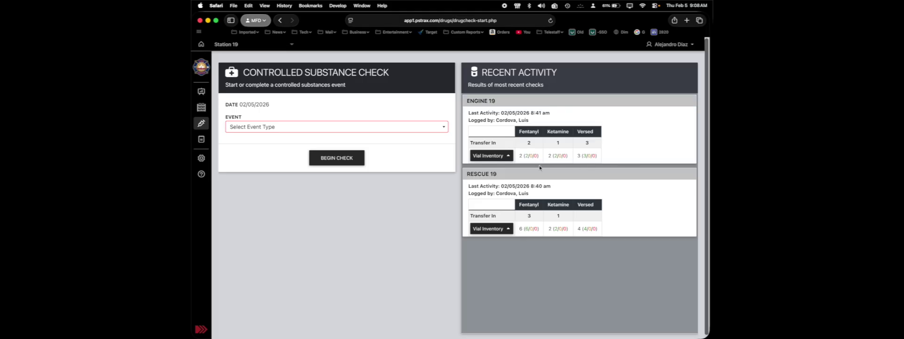
click(493, 157)
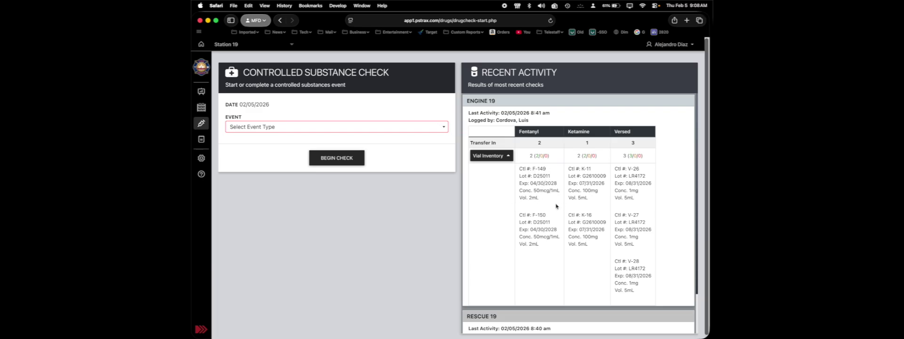
scroll(555, 205, down, 3)
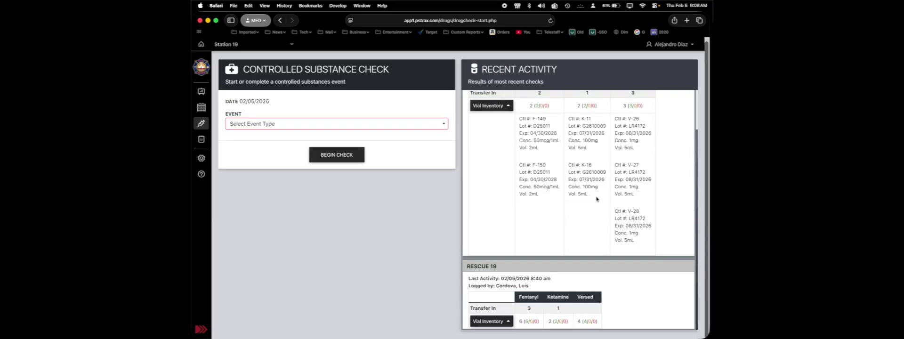
scroll(596, 198, up, 3)
click(490, 157)
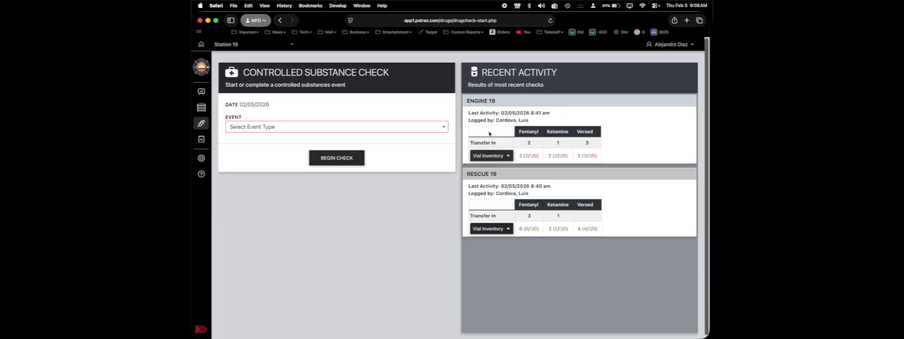
Step: Examine the latest Engine 19 activity: who logged it, the transferred quantities and the vial inventory counts per drug
drag(471, 142, 595, 146)
click(524, 146)
drag(495, 122, 540, 118)
click(539, 119)
drag(487, 142, 608, 138)
click(612, 143)
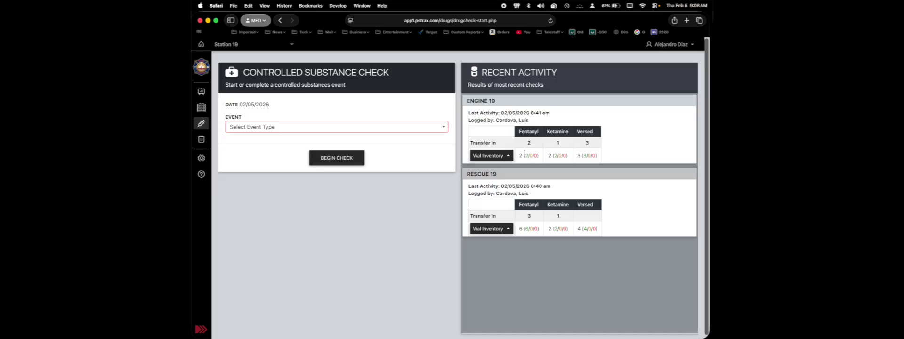
drag(520, 156, 599, 155)
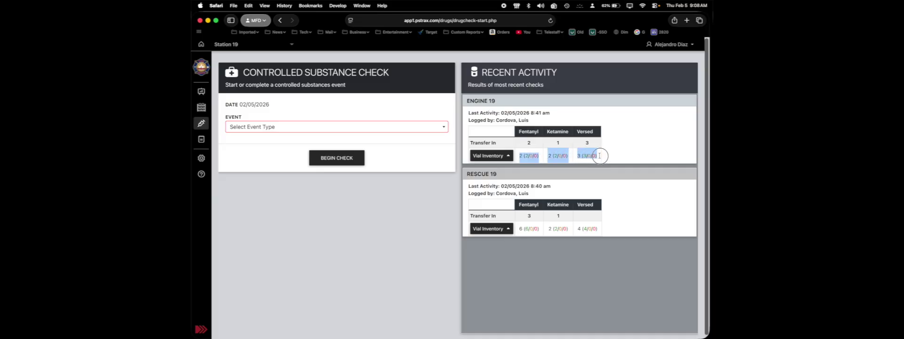
click(604, 153)
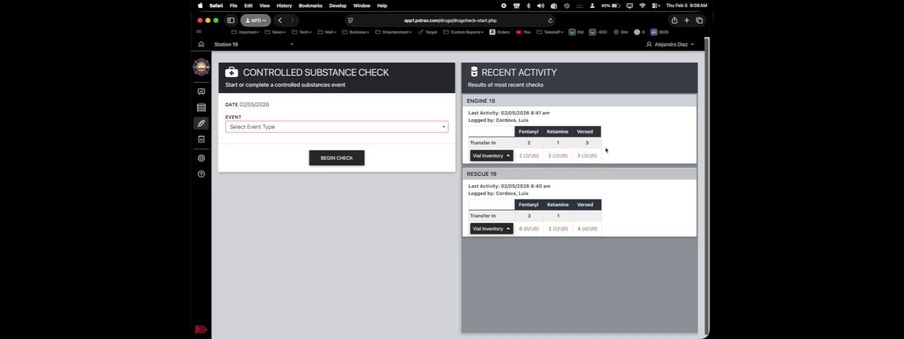
Step: Begin a Controlled Substances Exchange check for the RESCUE 19 container
click(275, 130)
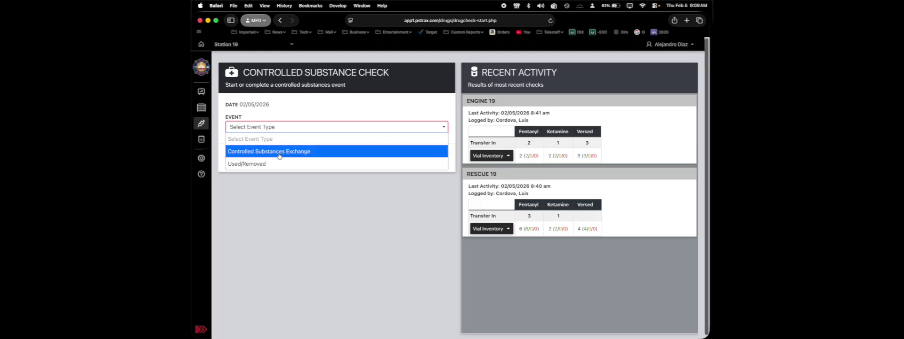
click(280, 152)
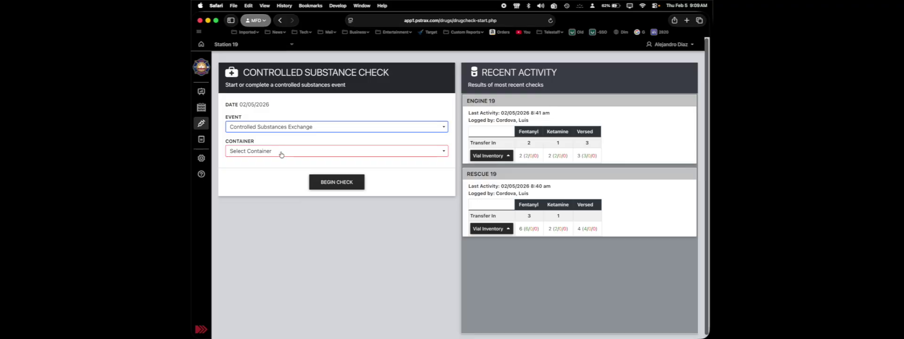
click(375, 154)
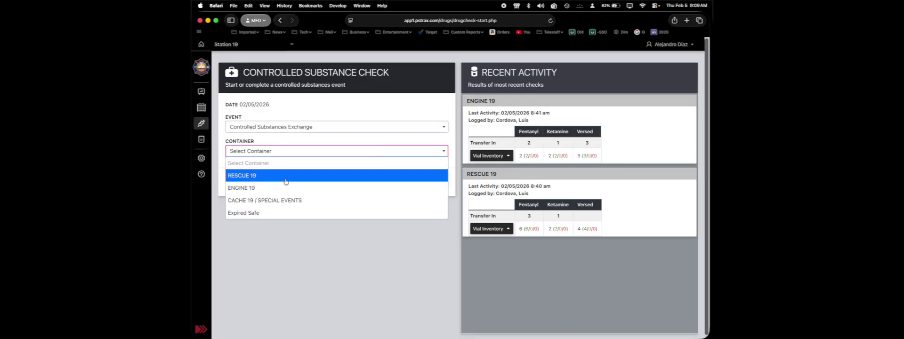
click(285, 178)
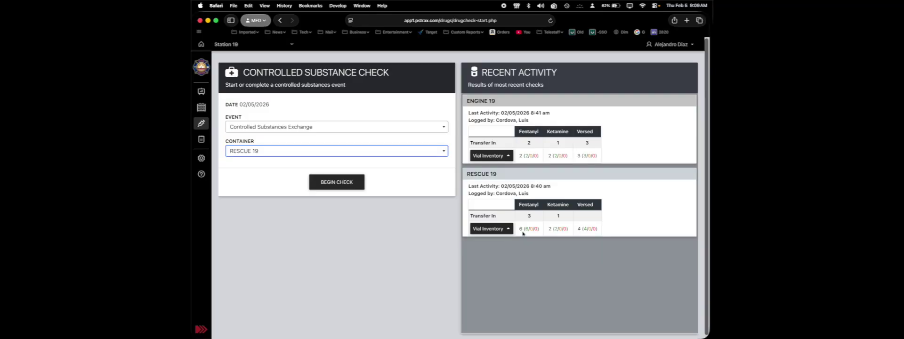
click(333, 183)
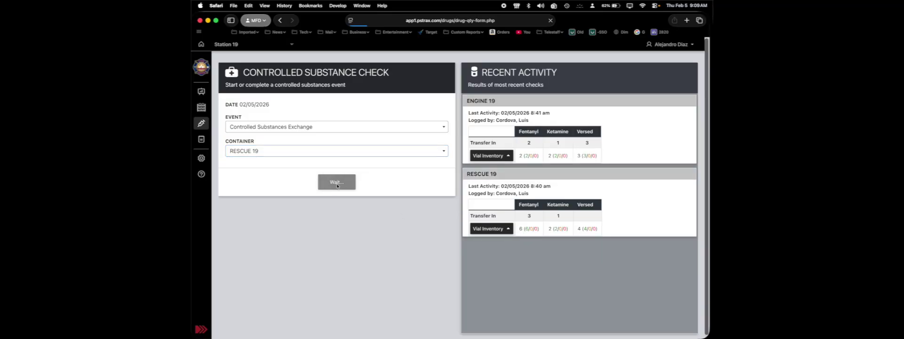
Step: Enter the RESCUE 19 vial totals as 6 Fentanyl, 2 Ketamine and 4 Versed, and continue to the vial verification
click(352, 129)
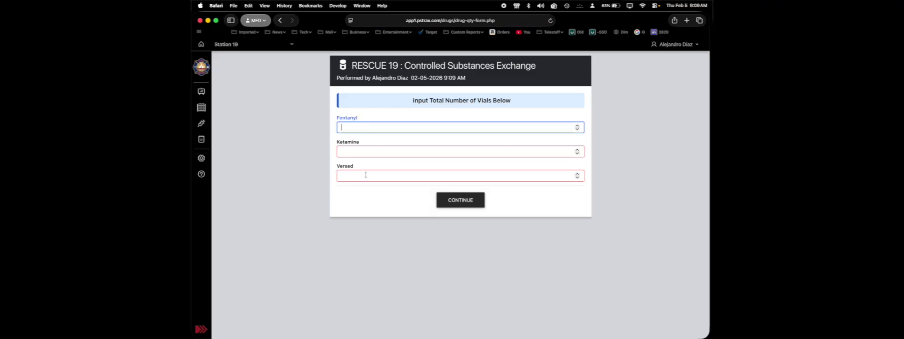
click(365, 151)
text(2)
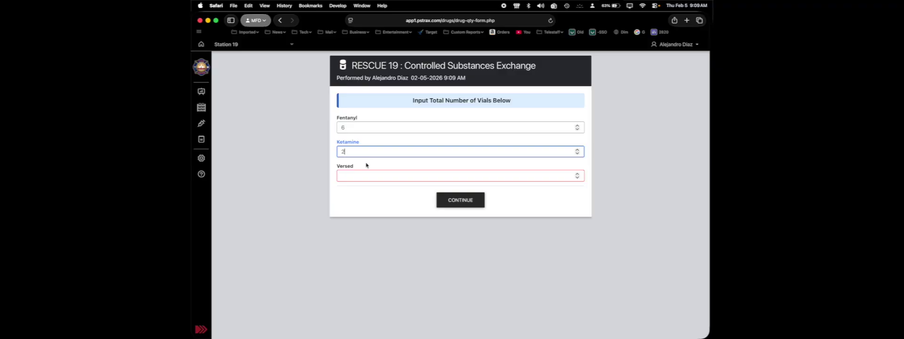
click(371, 173)
text(4)
click(452, 197)
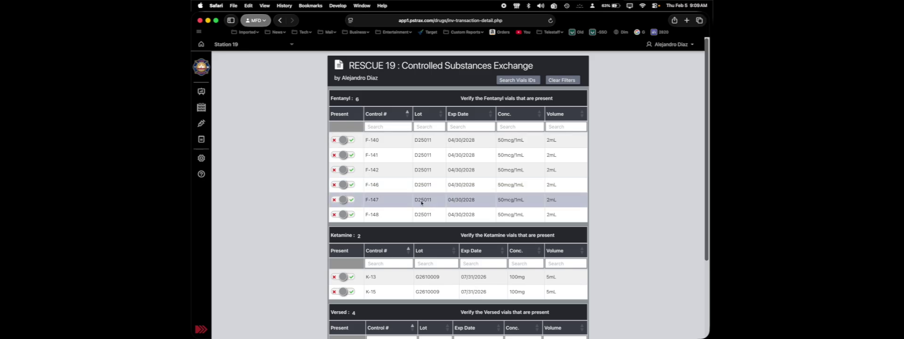
Step: Mark the six Fentanyl vials F-140, F-141, F-142, F-146, F-147 and F-148 as present
scroll(376, 169, down, 1)
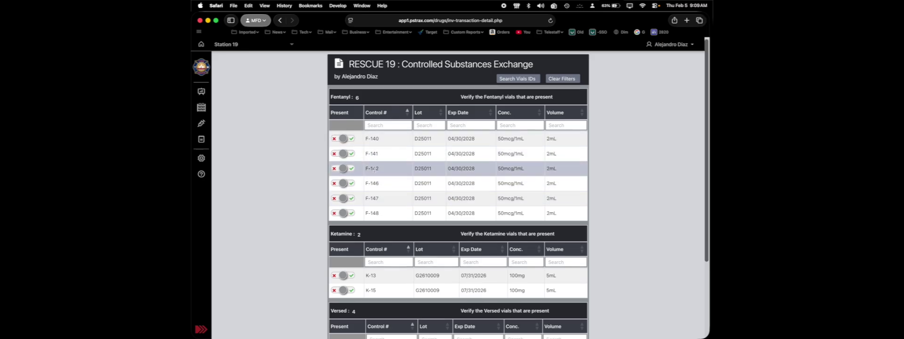
scroll(382, 169, up, 1)
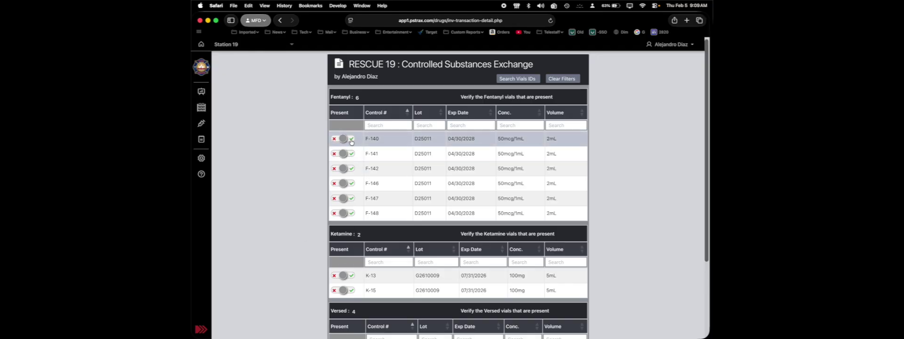
click(350, 139)
click(351, 154)
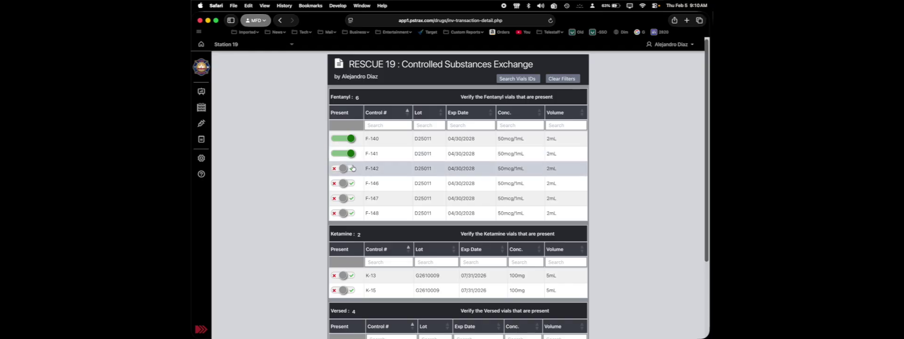
click(352, 168)
click(352, 183)
click(352, 198)
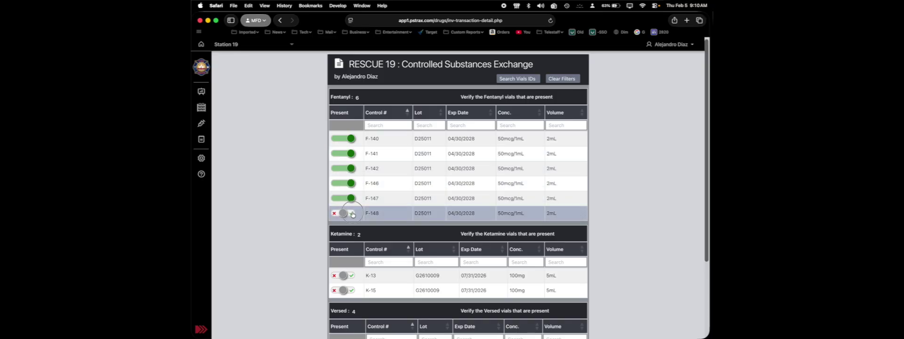
click(352, 213)
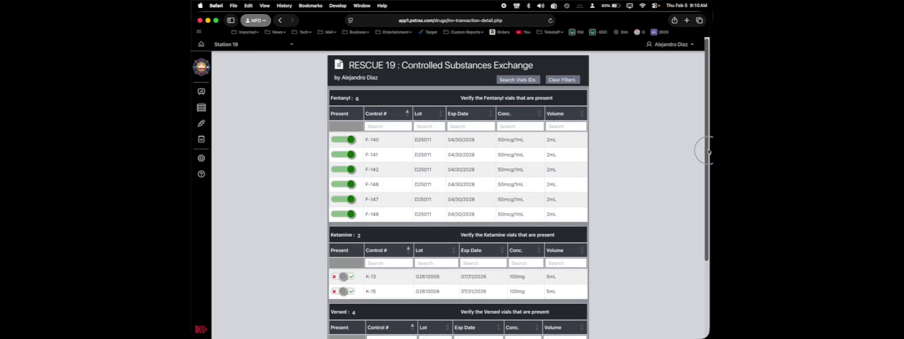
Step: Mark the Ketamine vials K-13 and K-15 as present
scroll(706, 152, down, 2)
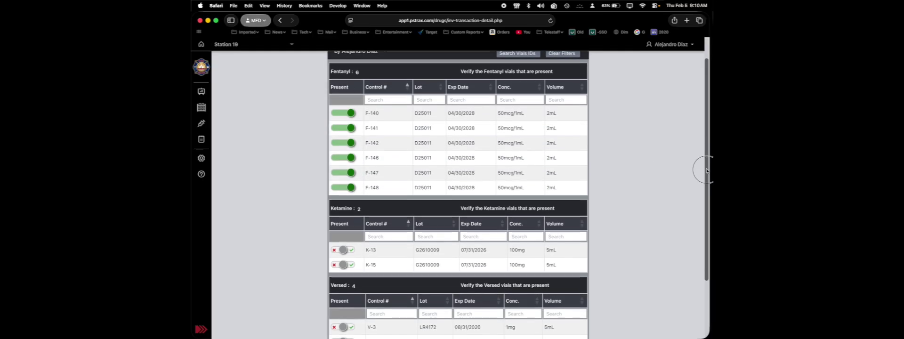
click(350, 247)
click(349, 262)
scroll(655, 182, up, 2)
Step: Mark the Versed vials V-3, V-4, V-21 and V-22 as present and continue to the review page
scroll(655, 183, down, 7)
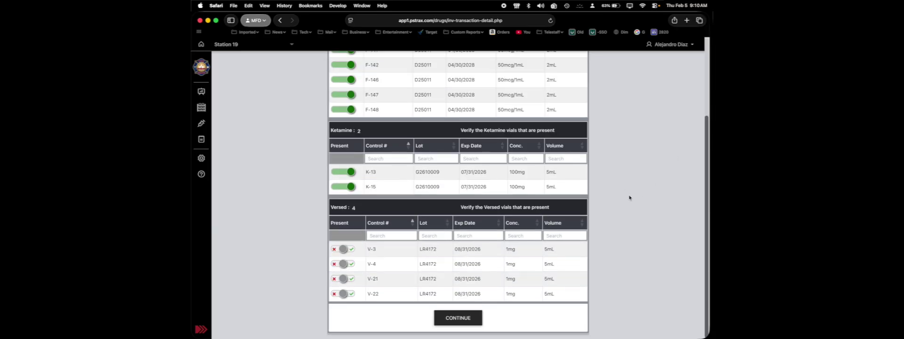
click(349, 249)
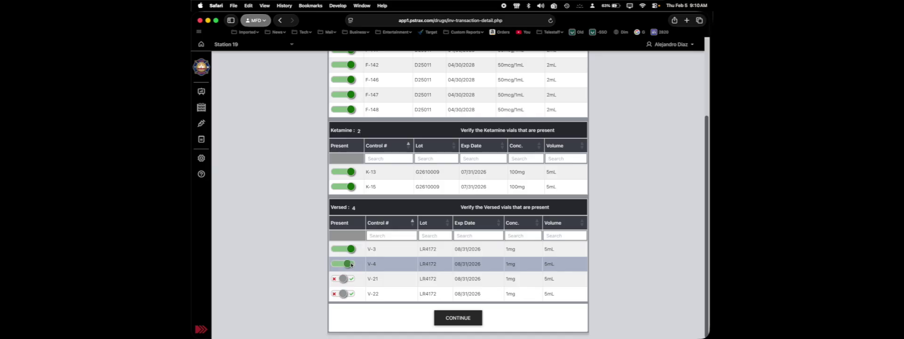
click(349, 264)
click(349, 278)
click(348, 294)
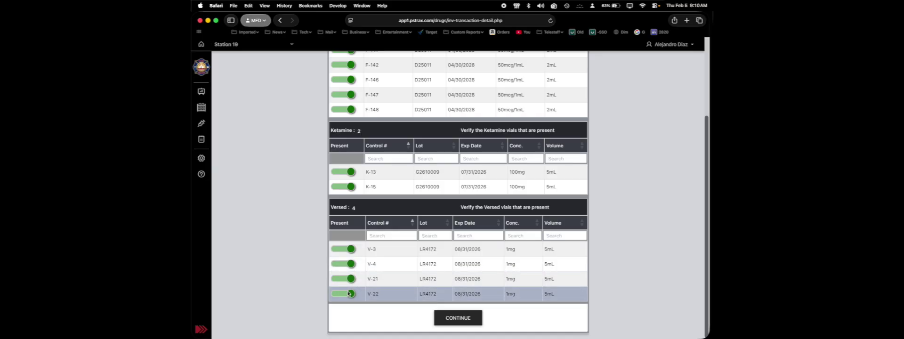
click(458, 318)
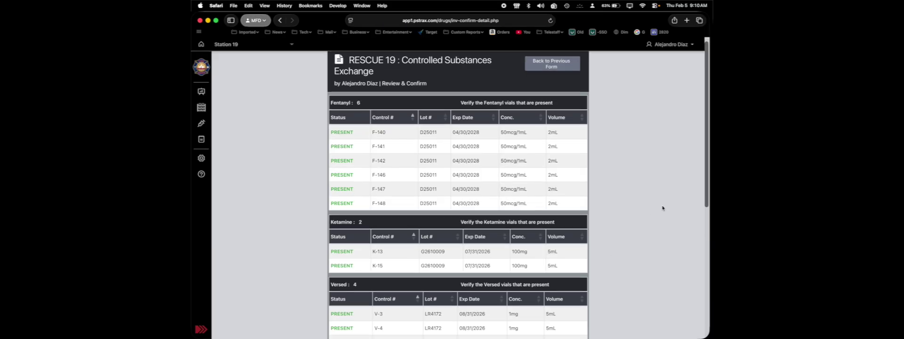
Step: Review the vial list, verify the performing user's PIN and draw that user's initials in the signature area
scroll(661, 207, down, 5)
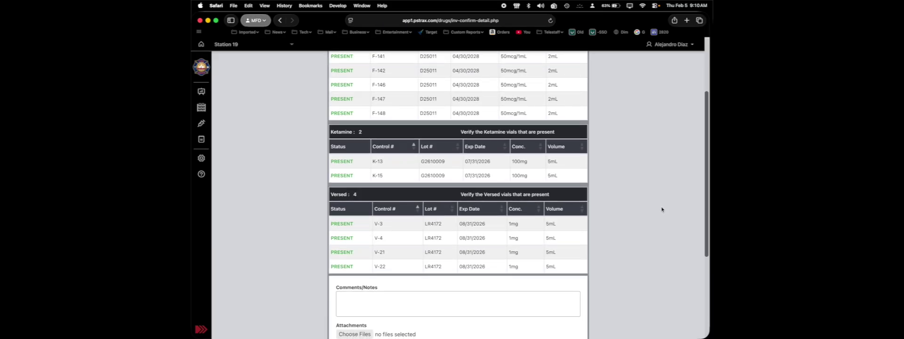
scroll(661, 208, down, 8)
click(385, 229)
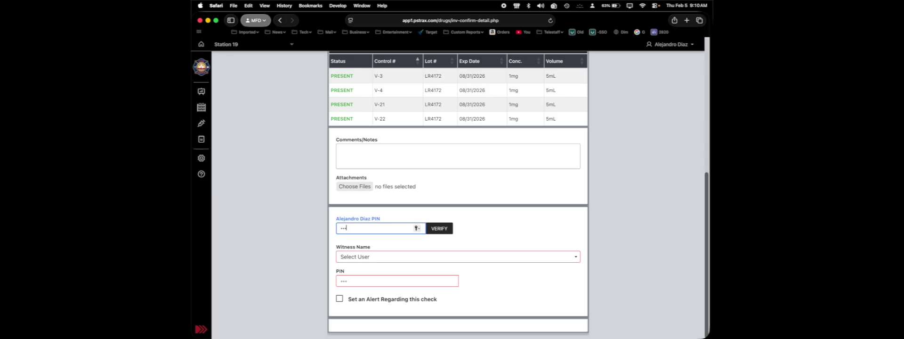
text(•)
click(438, 228)
drag(412, 260, 415, 289)
drag(411, 283, 419, 283)
mouse_move(421, 267)
mouse_down()
mouse_move(421, 278)
mouse_move(397, 285)
mouse_up()
Step: Search the witness list for "co", select the witness, and enter and verify the witness's PIN
scroll(653, 220, down, 4)
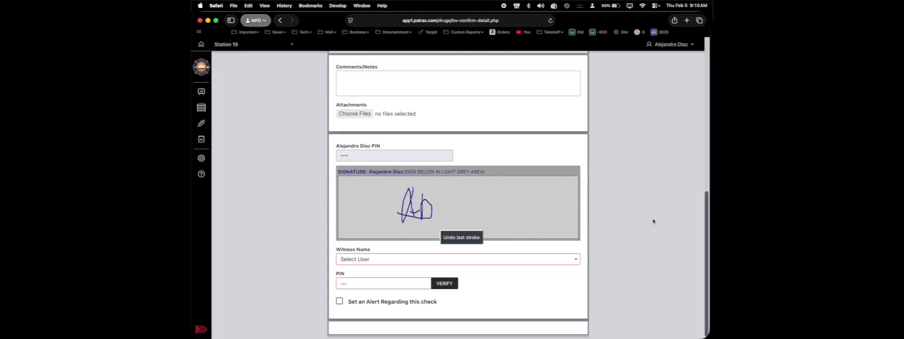
click(402, 259)
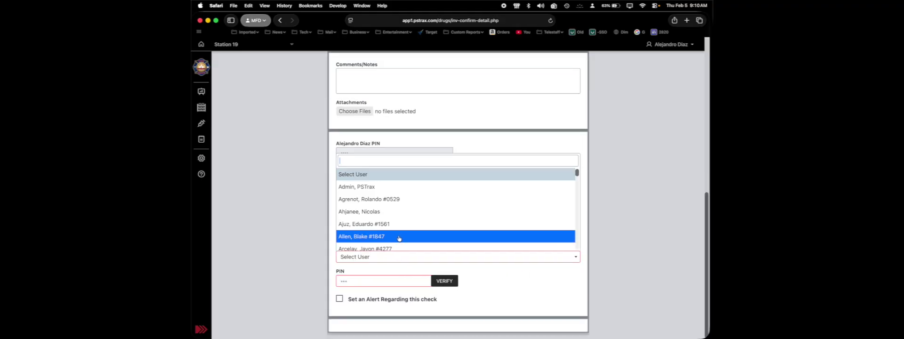
text(co)
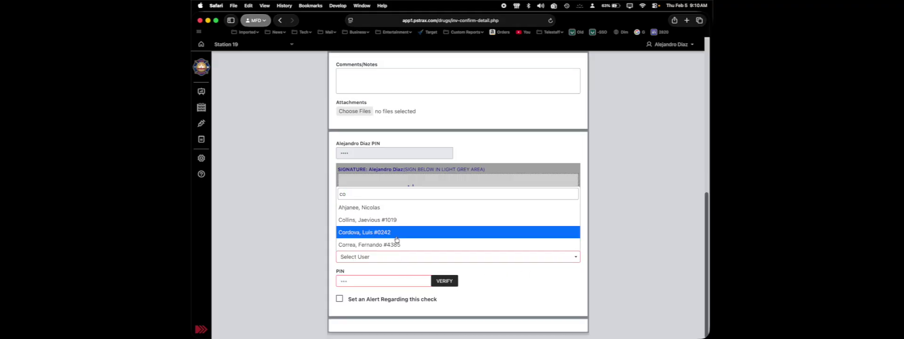
click(394, 232)
click(385, 282)
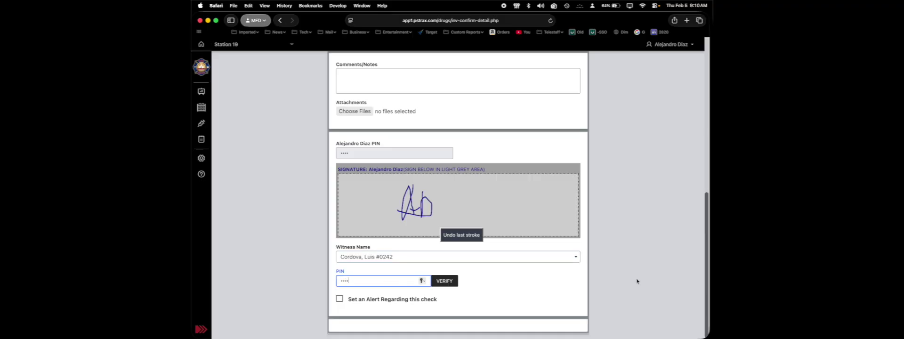
scroll(626, 252, up, 5)
scroll(619, 246, down, 5)
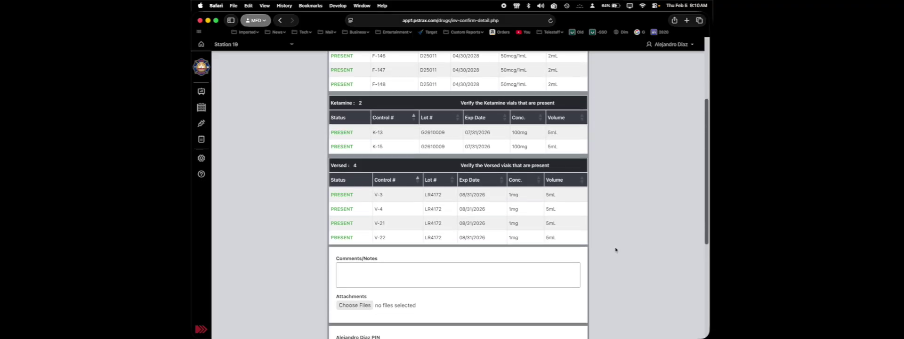
click(444, 280)
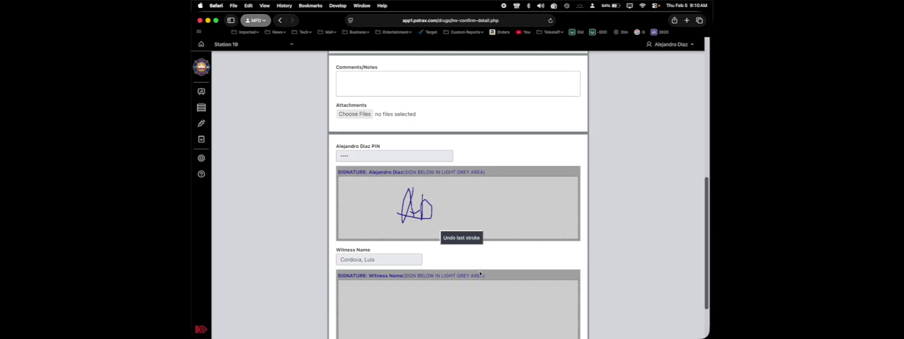
Step: Draw the witness's initials in the witness signature area and finish the RESCUE 19 exchange check
scroll(500, 282, down, 1)
mouse_move(400, 279)
mouse_down()
mouse_move(398, 310)
mouse_move(418, 297)
mouse_move(475, 303)
mouse_up()
click(427, 291)
scroll(480, 298, down, 3)
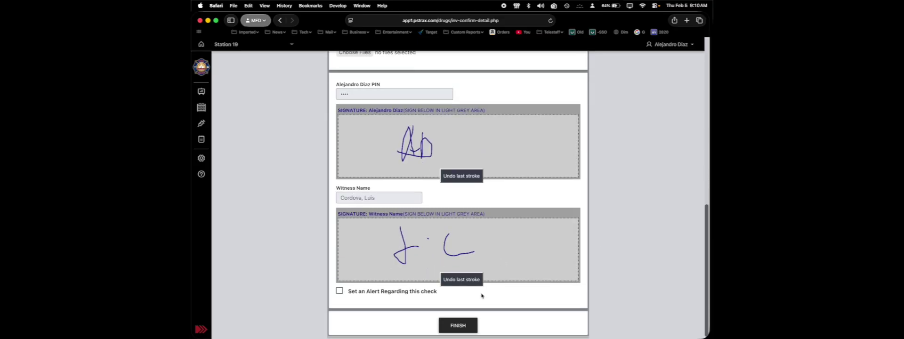
click(459, 321)
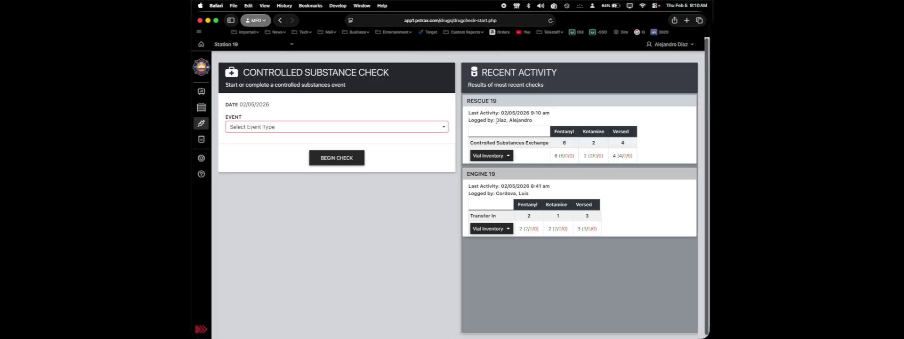
Step: Examine who logged the new RESCUE 19 exchange and its Fentanyl, Ketamine and Versed counts in the recent activity
drag(496, 120, 532, 120)
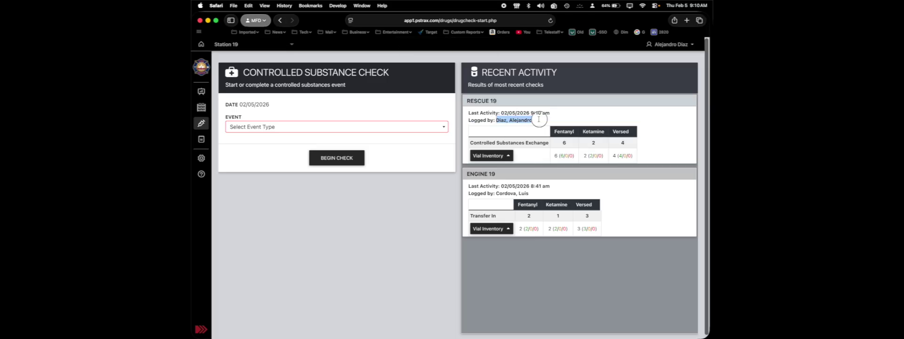
click(493, 142)
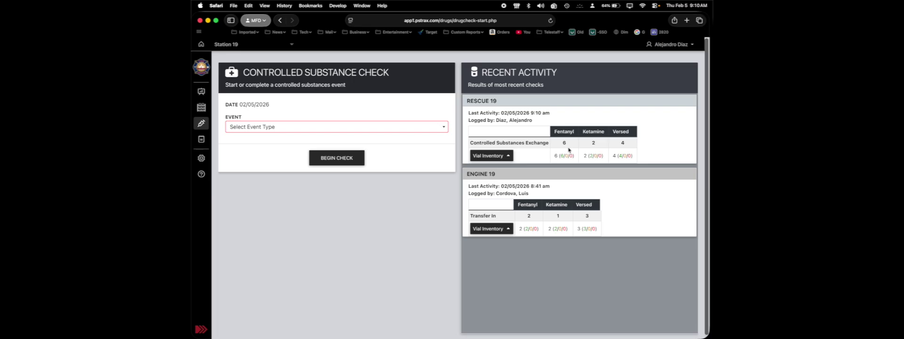
double_click(594, 143)
double_click(619, 143)
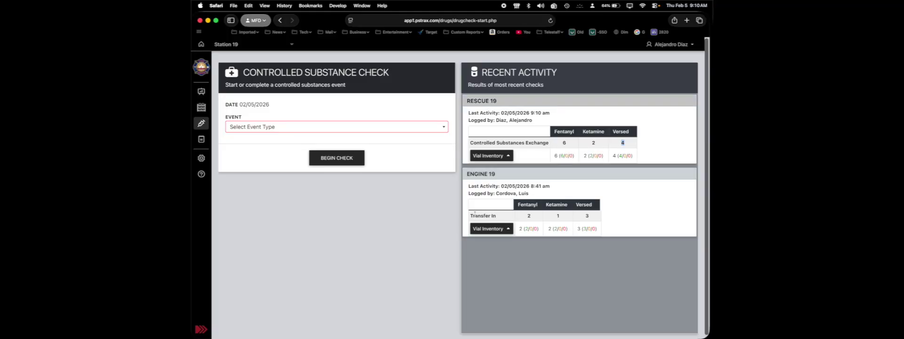
click(394, 226)
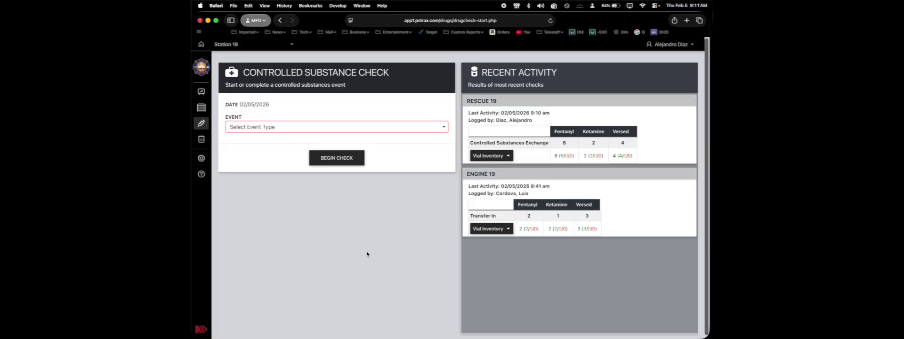
Step: Start a Controlled Substances Exchange check for the RESCUE 19 container
click(389, 130)
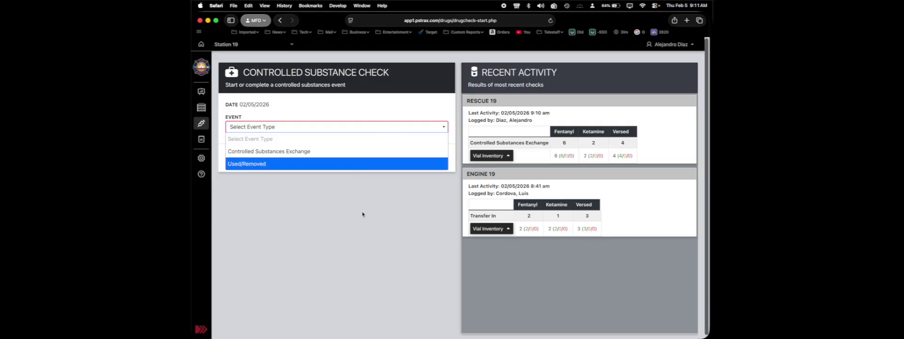
click(328, 151)
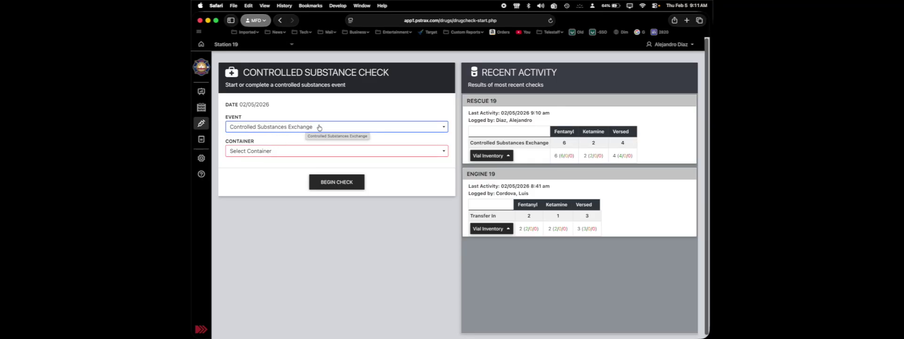
click(313, 151)
click(288, 176)
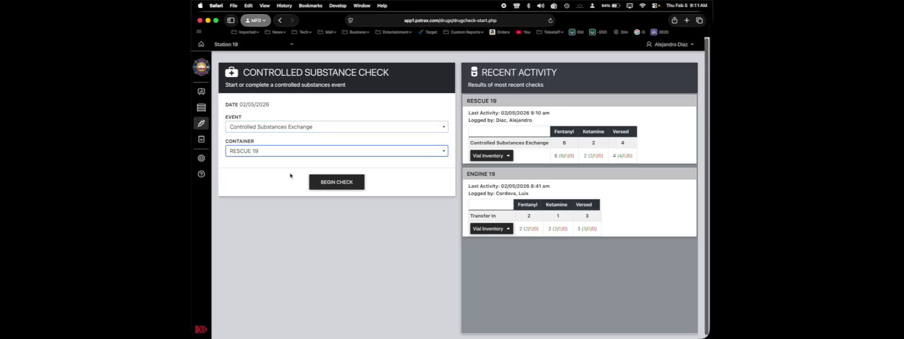
click(335, 131)
click(322, 152)
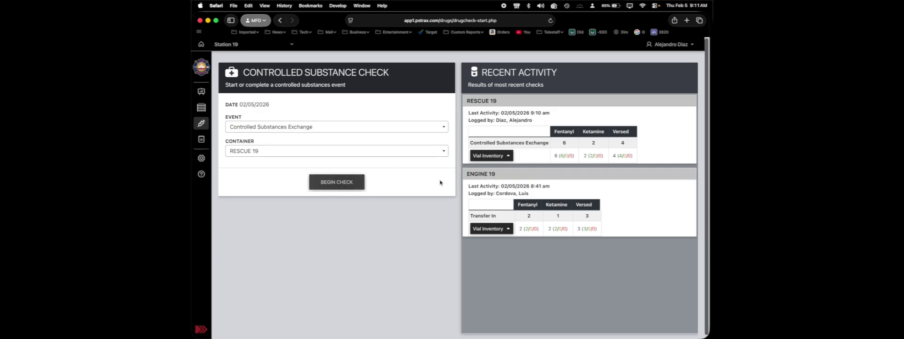
click(335, 184)
click(316, 150)
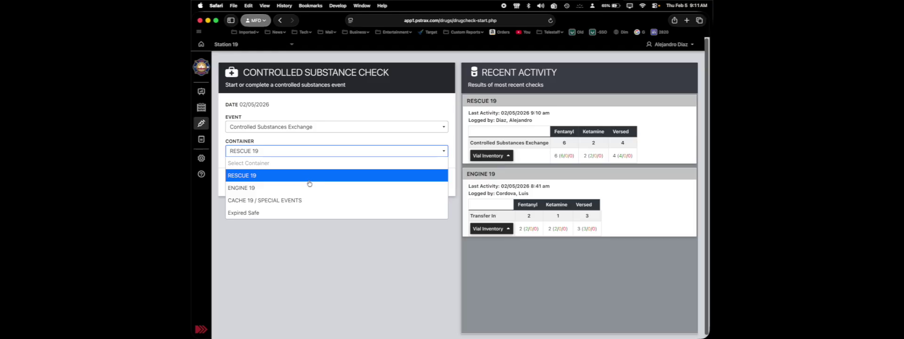
click(309, 185)
click(309, 151)
click(304, 173)
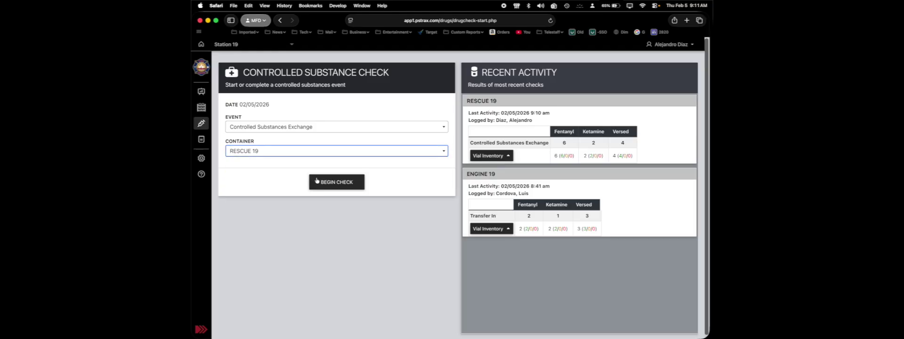
click(331, 184)
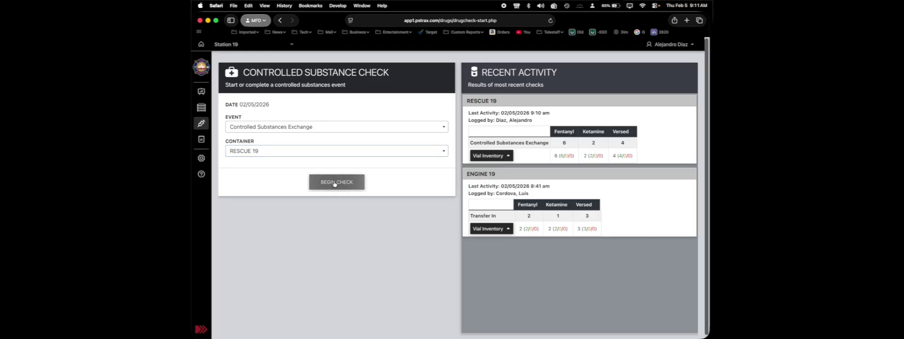
Step: Enter vial totals of 6 Fentanyl, 2 Ketamine and 4 Versed, and continue to the vial verification
click(348, 127)
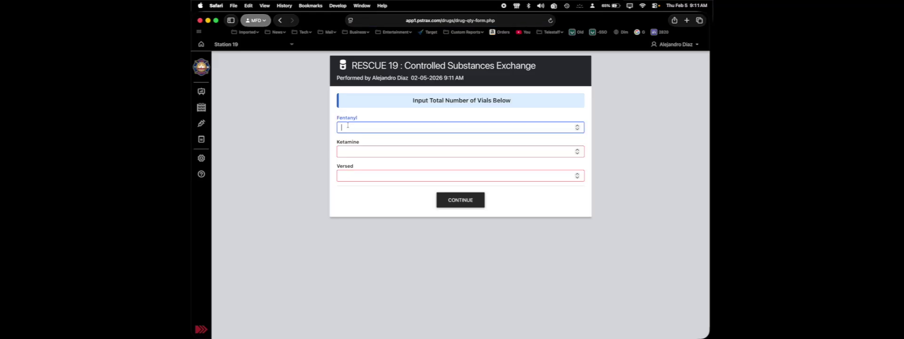
text(6)
key(Tab)
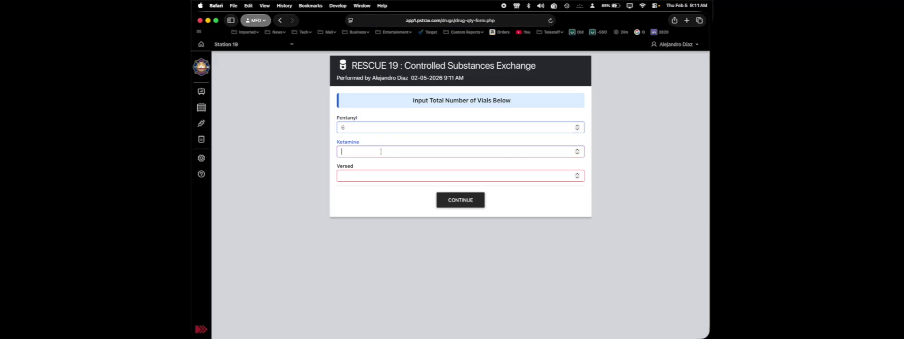
text(2)
click(381, 175)
text(4)
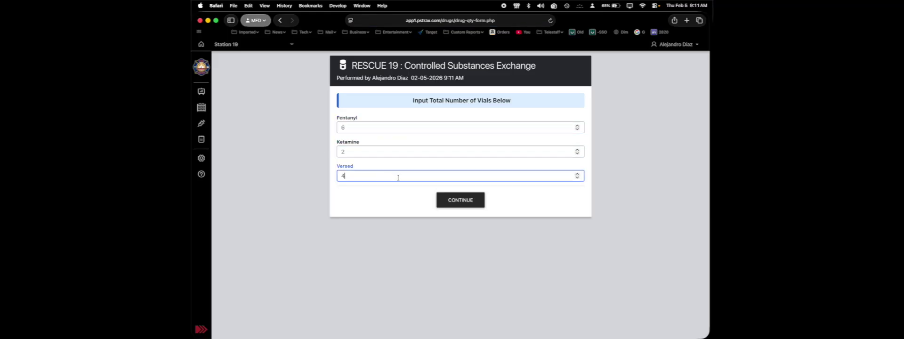
click(465, 200)
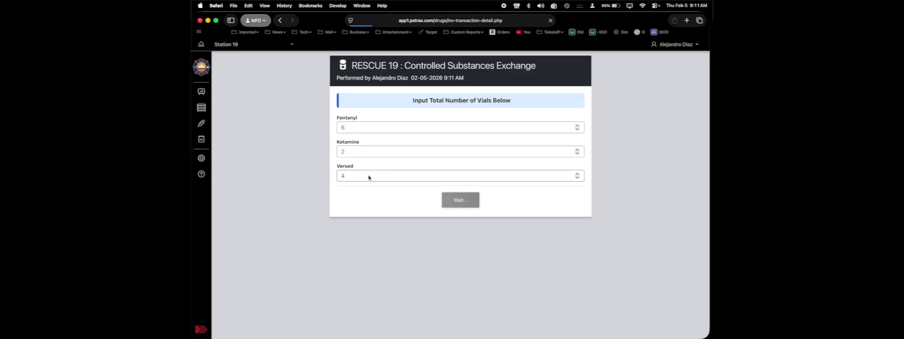
Step: Mark Fentanyl vials F-140, F-141, F-142, F-146, F-147 and F-148 as present
click(348, 139)
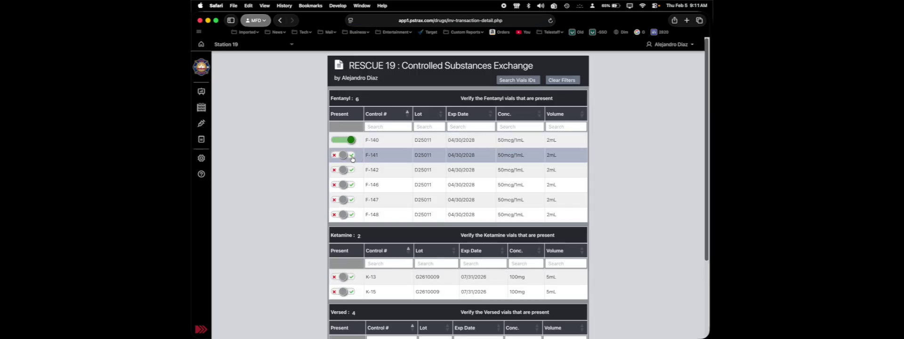
click(347, 155)
click(351, 169)
click(350, 185)
click(350, 199)
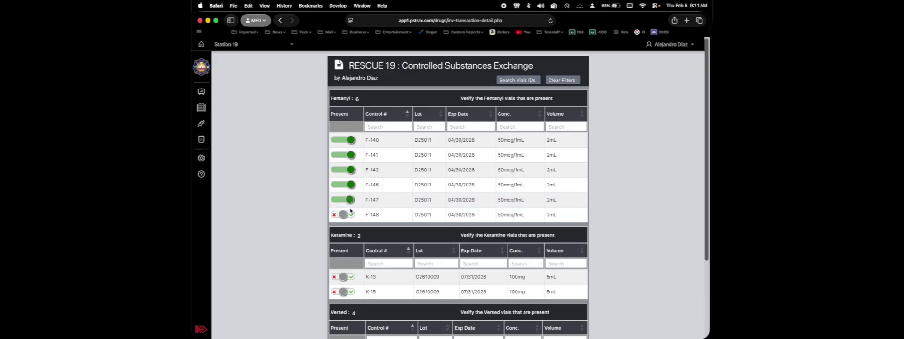
click(351, 214)
Step: Mark Ketamine vials K-13 and K-15 and Versed vials V-3, V-4, V-21 and V-22 as present, and continue to the review
scroll(365, 205, down, 5)
click(349, 172)
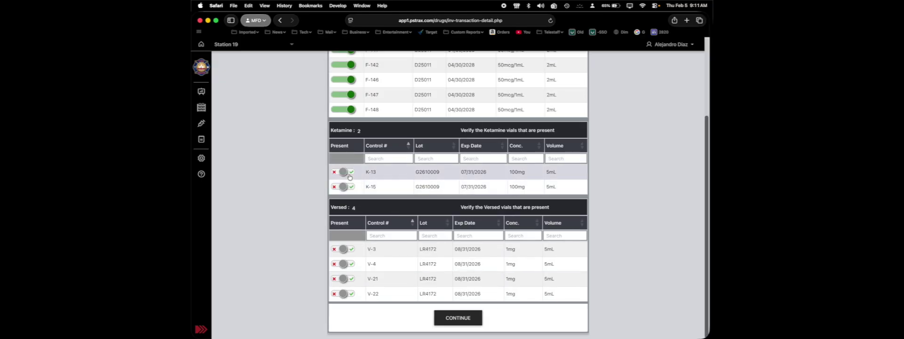
click(347, 187)
click(347, 248)
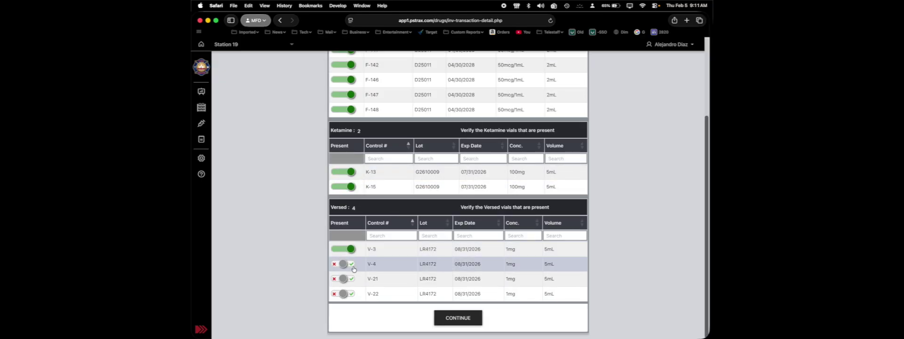
click(348, 264)
click(348, 279)
click(348, 293)
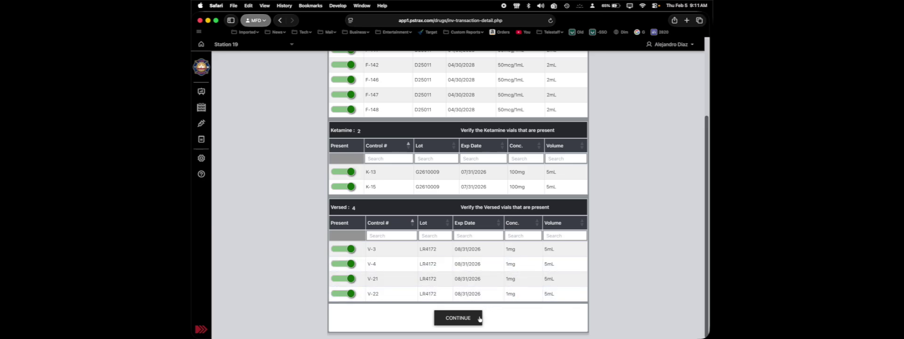
click(458, 318)
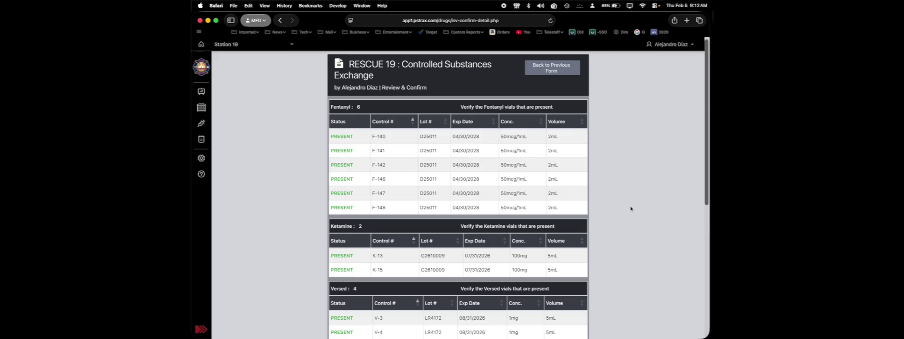
Step: Enter and verify the performing user's PIN below the reviewed vial list, and draw that user's initials in the signature area
scroll(612, 205, down, 5)
scroll(588, 204, down, 4)
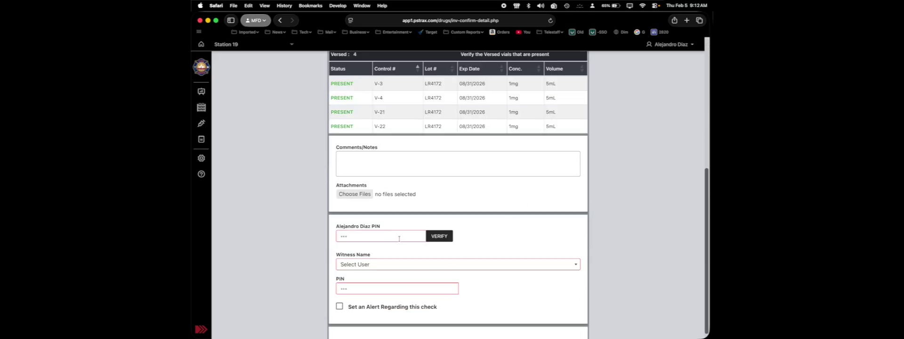
click(399, 238)
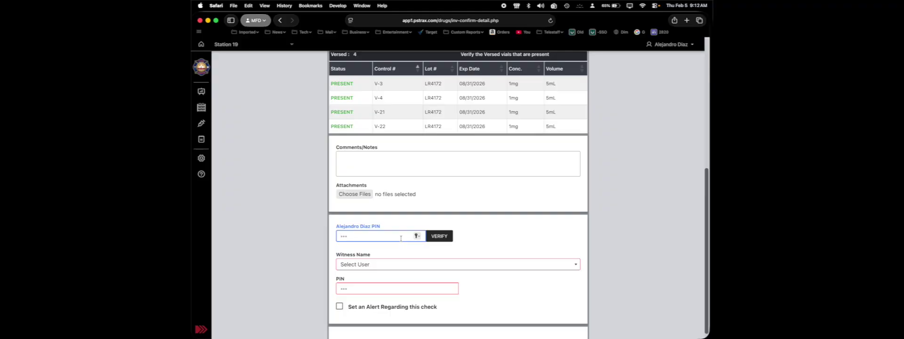
text(••••)
click(437, 239)
scroll(426, 254, down, 1)
mouse_move(388, 259)
mouse_down()
mouse_move(409, 287)
mouse_move(403, 269)
mouse_move(413, 257)
mouse_move(410, 278)
mouse_up()
Step: Search the witness list by last name, select the witness, and enter and verify the witness's PIN
scroll(441, 273, down, 3)
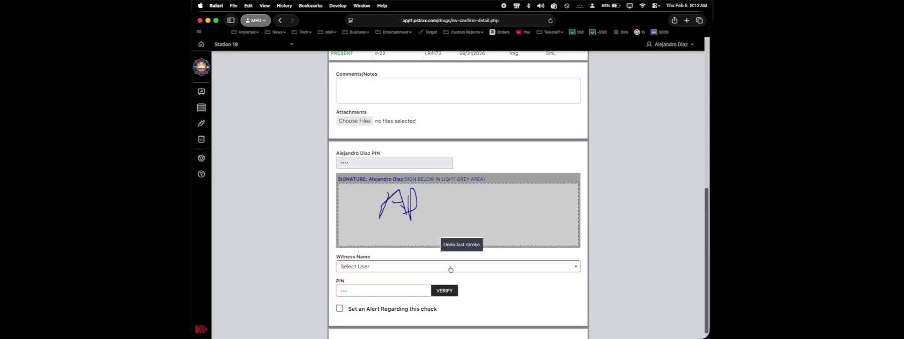
click(386, 267)
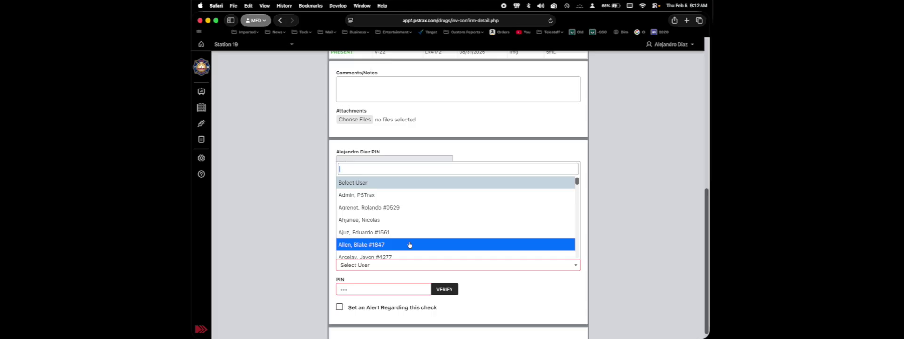
scroll(414, 238, down, 2)
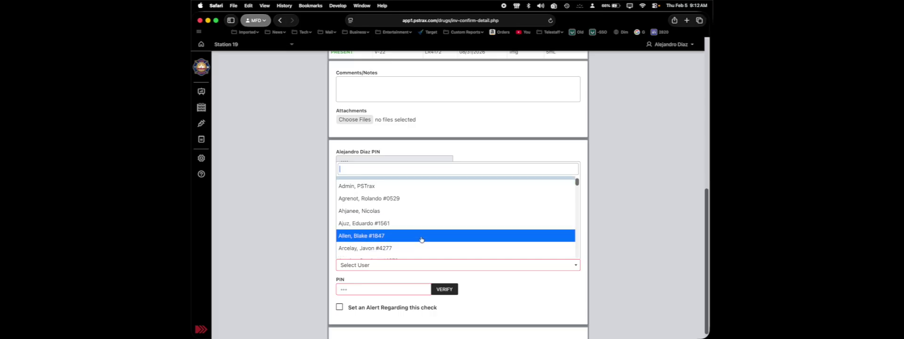
scroll(422, 239, down, 10)
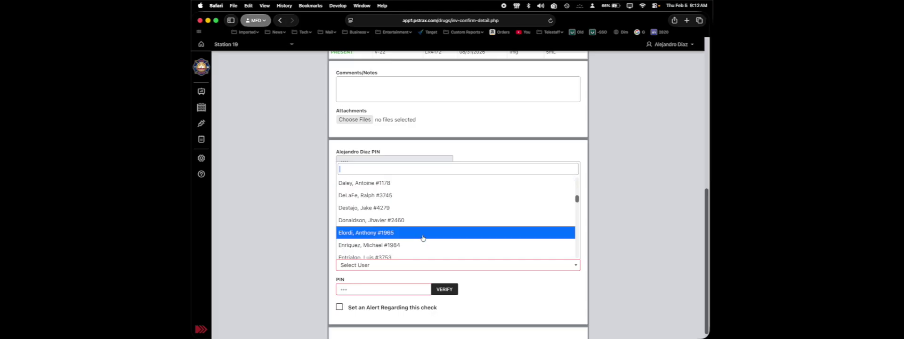
scroll(424, 237, down, 15)
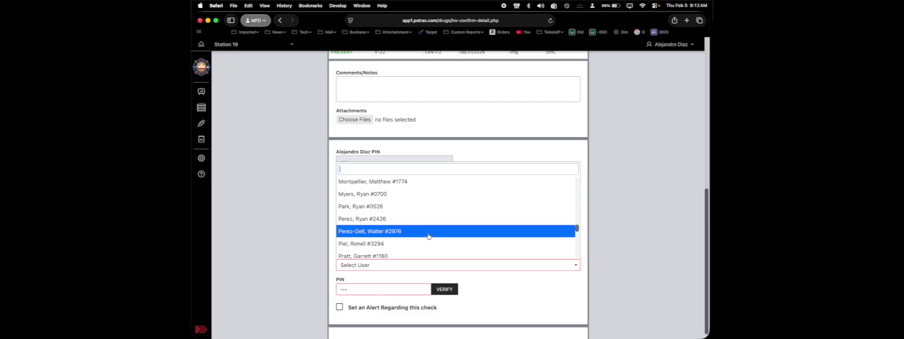
scroll(428, 234, down, 3)
scroll(424, 232, up, 9)
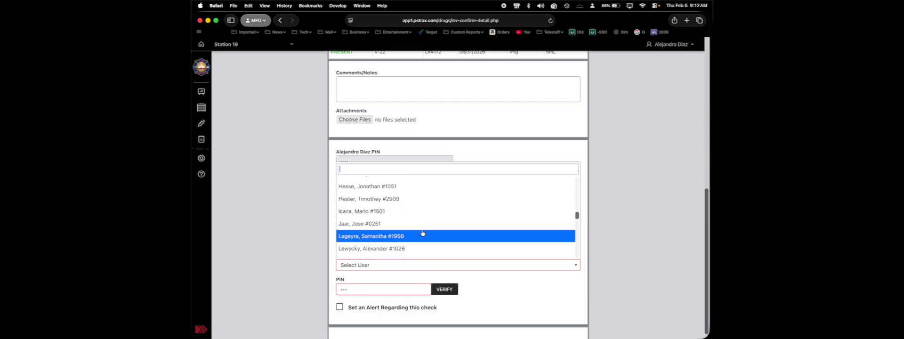
text(park)
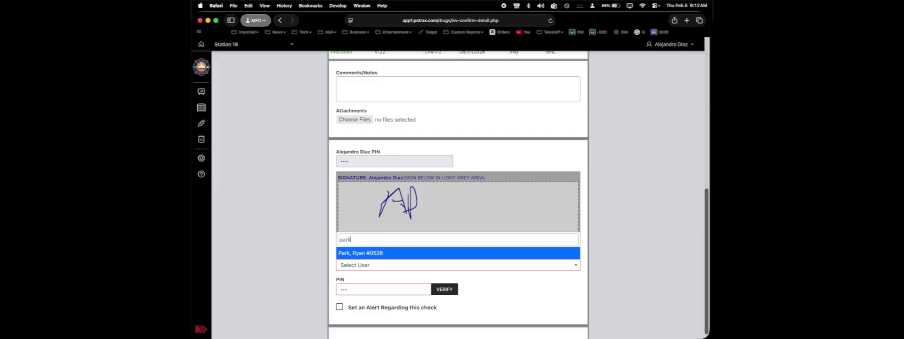
click(430, 252)
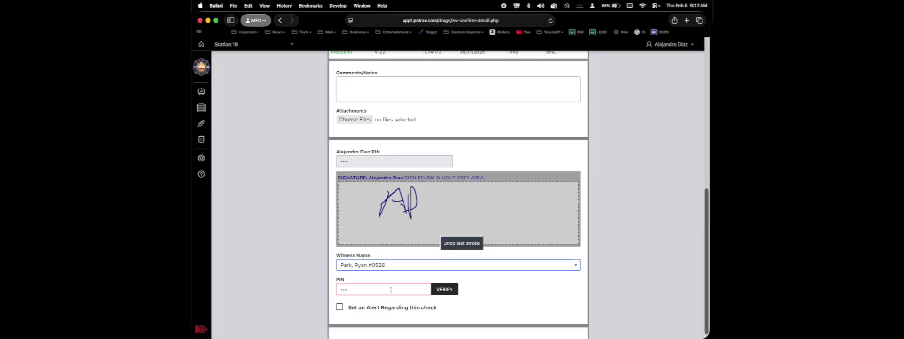
click(388, 289)
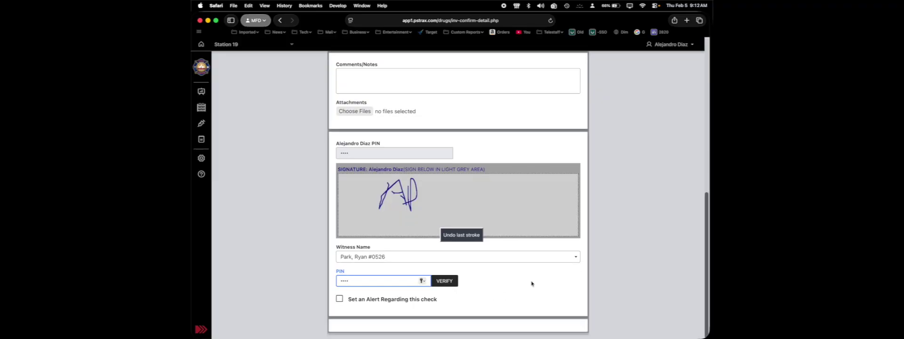
click(445, 289)
Step: Sign with the witness's initials in the witness signature area and finish the RESCUE 19 exchange check
scroll(453, 285, down, 3)
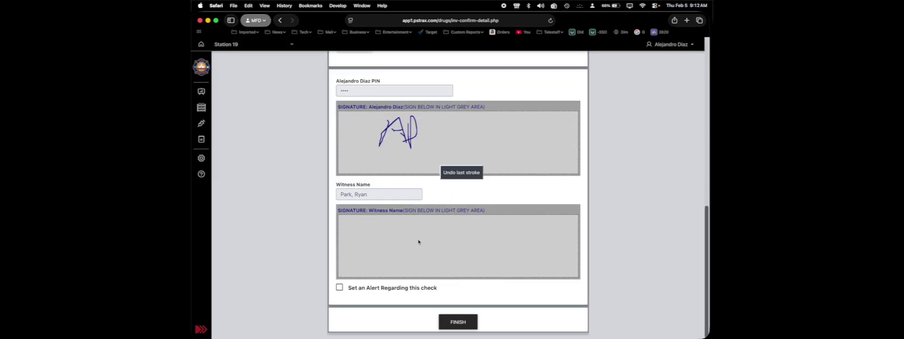
drag(417, 241, 433, 240)
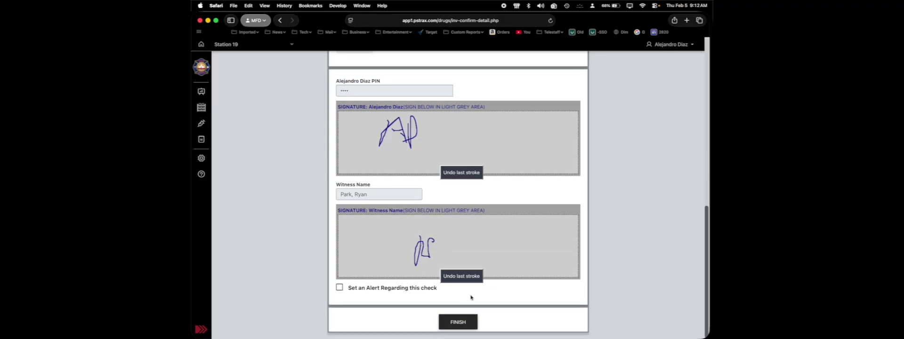
click(459, 323)
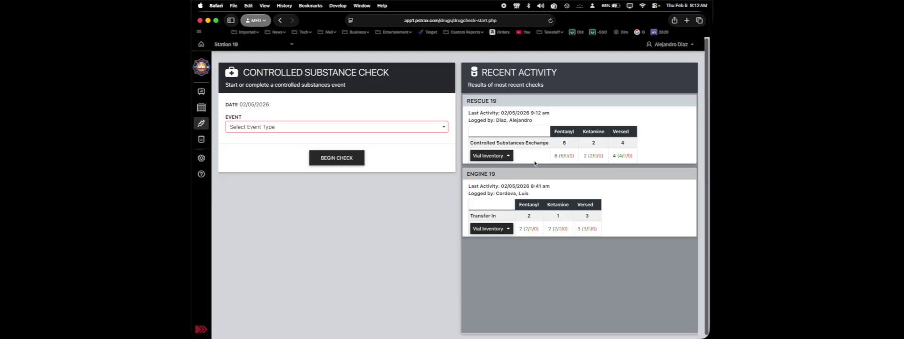
Step: Start a Controlled Substances Exchange check for the ENGINE 19 container
click(352, 132)
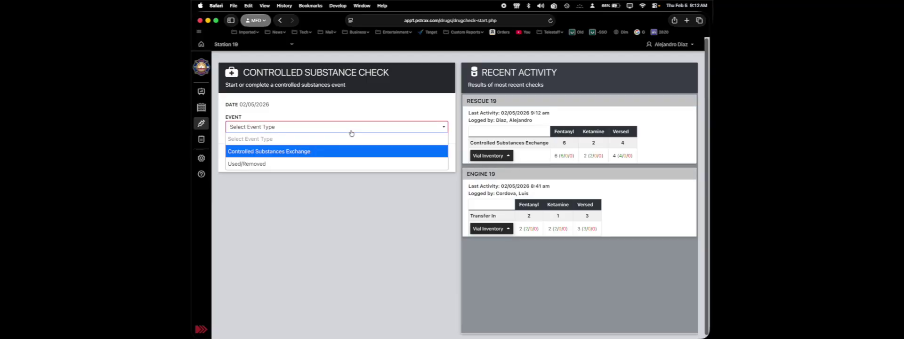
click(324, 157)
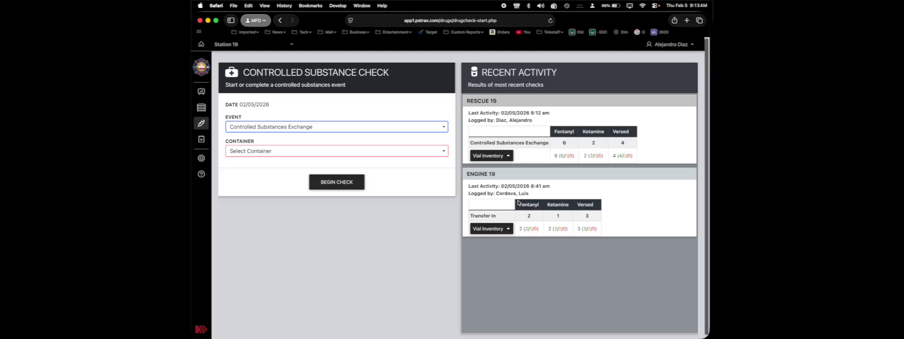
click(326, 151)
click(299, 187)
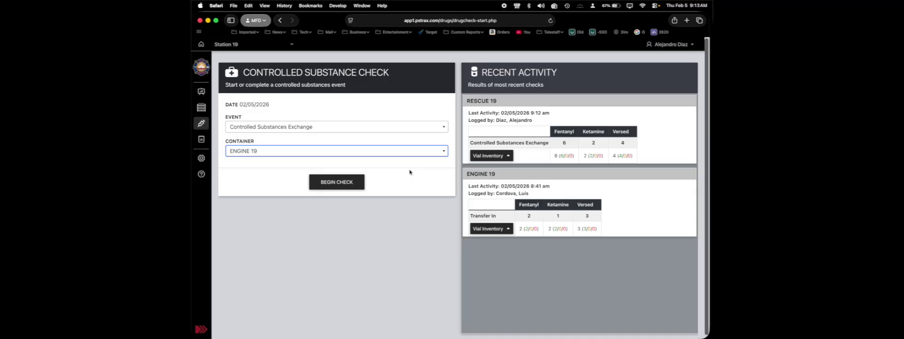
click(338, 187)
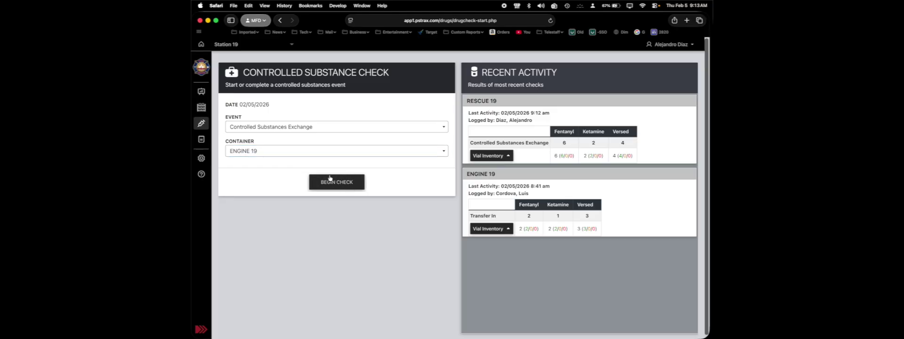
Step: Begin the ENGINE 19 exchange check and submit vial totals of 1 Fentanyl, 2 Ketamine and 3 Versed
click(334, 183)
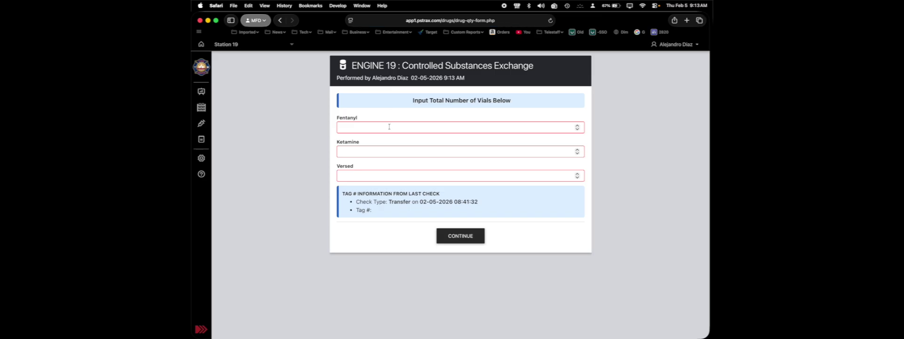
click(389, 127)
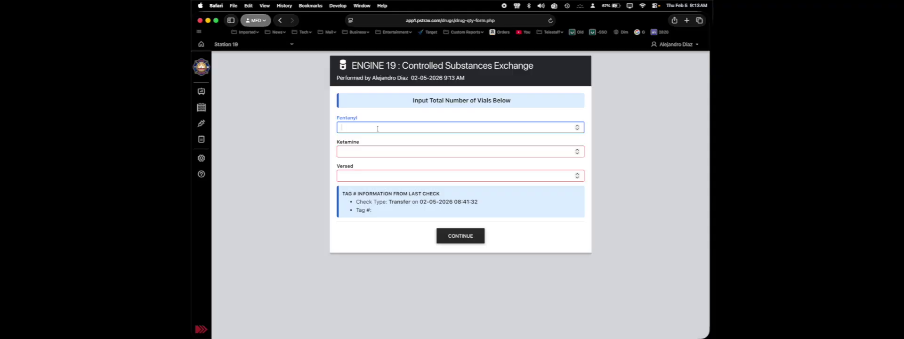
click(374, 151)
text(2)
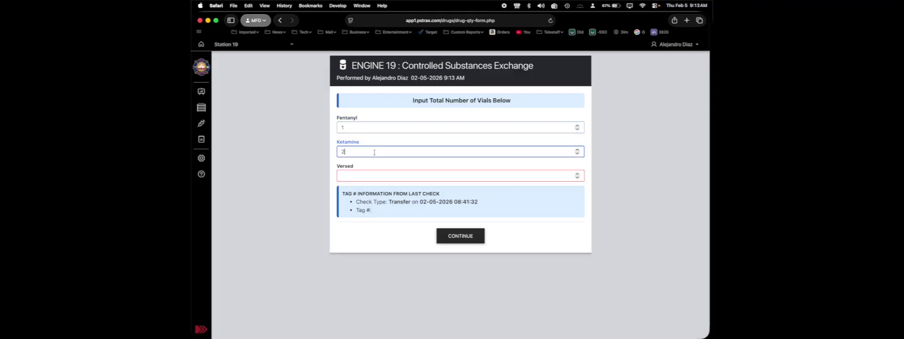
click(366, 177)
text(3)
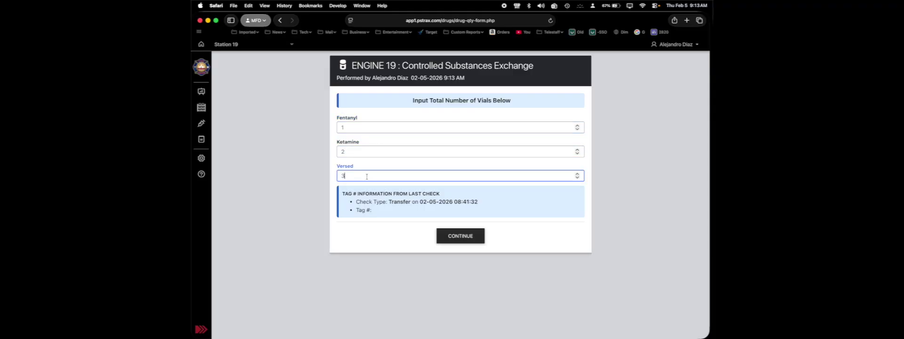
click(463, 240)
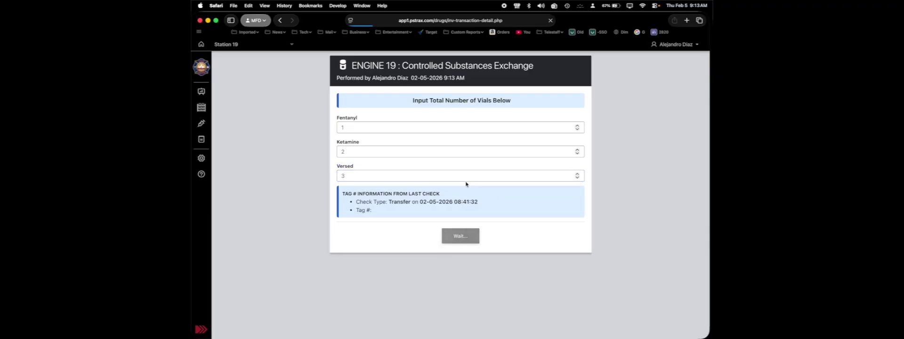
Step: Create an alert for the ENGINE 19 Fentanyl count discrepancy, review its comments field and recipients, and set the alert
scroll(508, 142, down, 1)
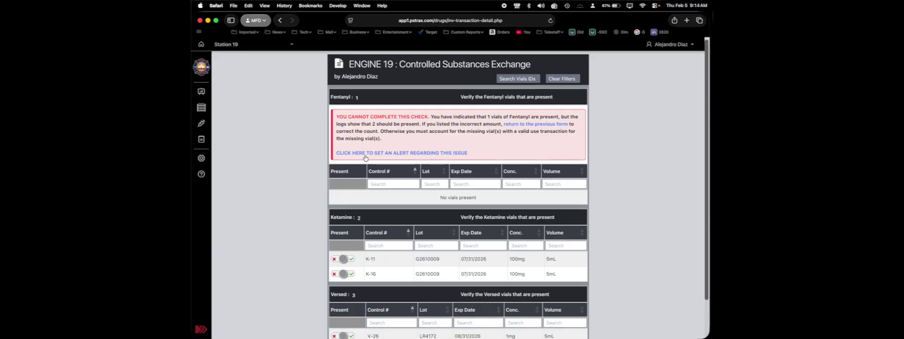
click(400, 153)
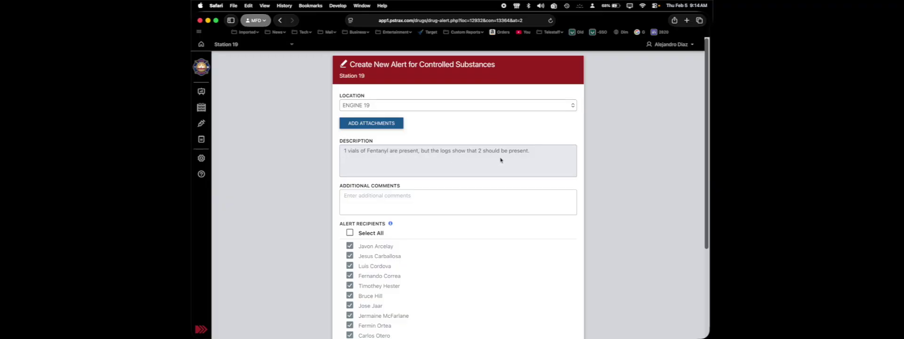
click(351, 195)
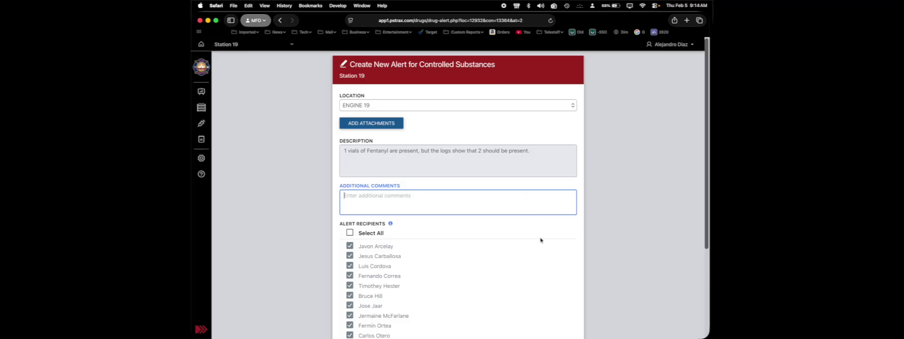
scroll(385, 262, down, 3)
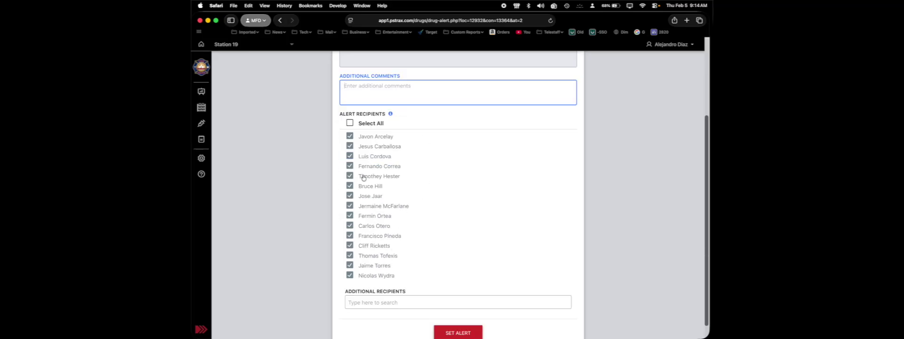
scroll(464, 306, down, 1)
click(460, 316)
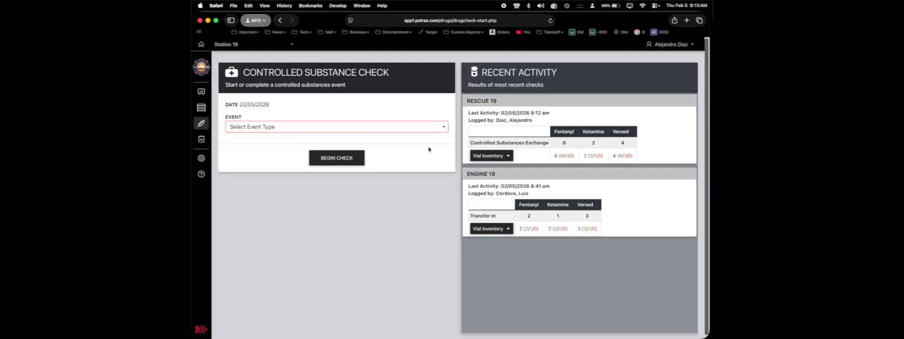
Step: Start a Used/Removed controlled substance event for the RESCUE 19 container
scroll(354, 127, down, 1)
click(353, 125)
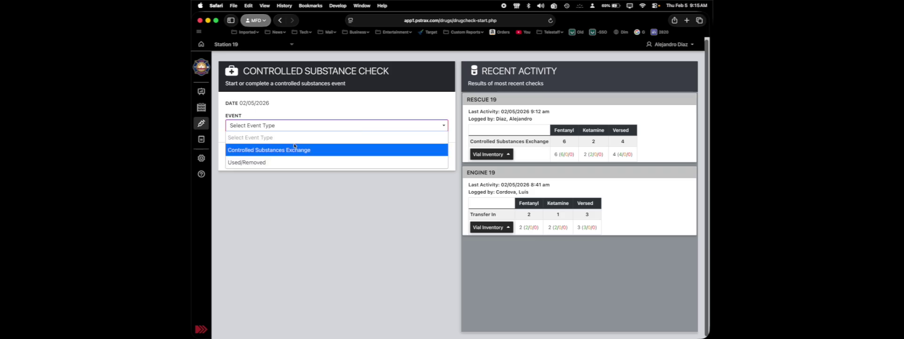
click(253, 162)
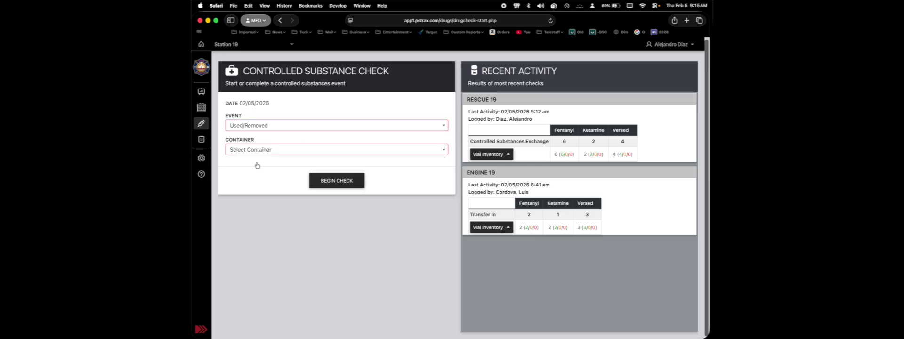
click(285, 150)
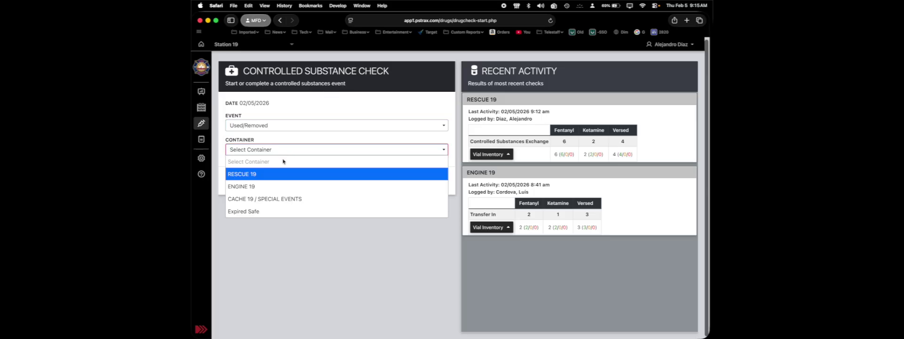
click(263, 177)
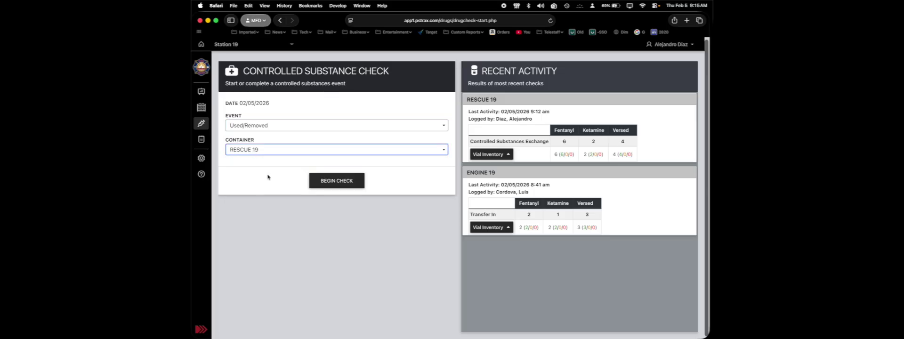
click(358, 184)
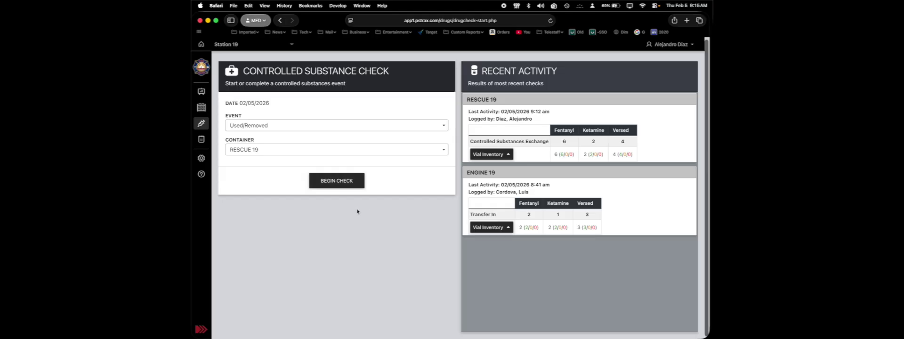
click(335, 180)
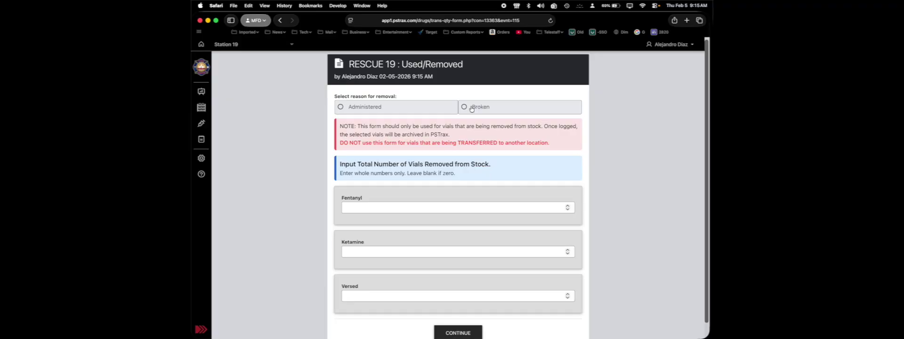
Step: Give Administered as the removal reason, enter 1 Fentanyl vial removed from stock, and continue to the vial details
click(367, 111)
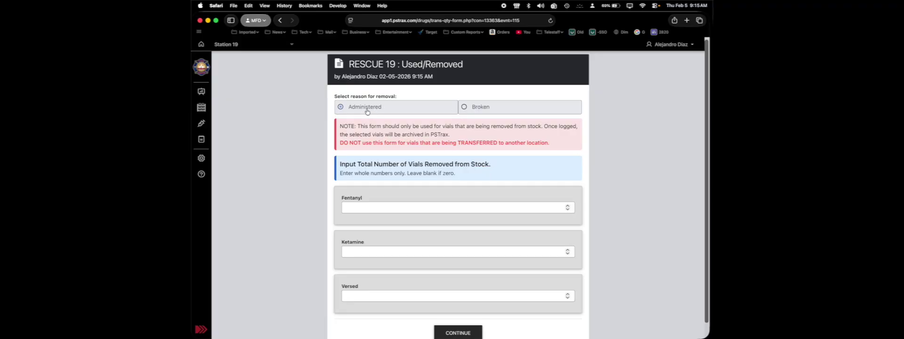
click(381, 209)
text(1)
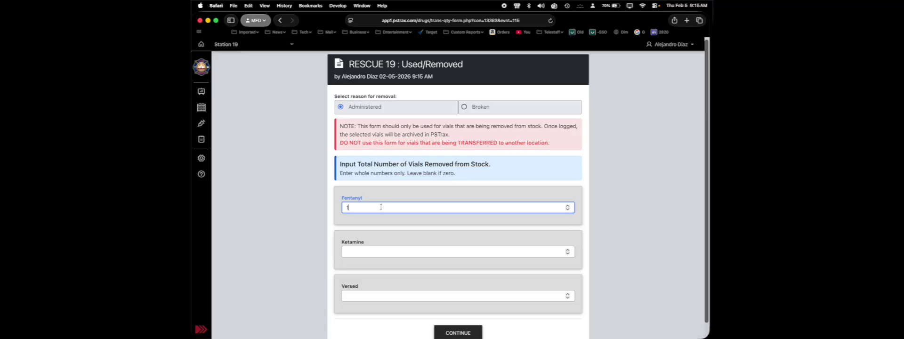
scroll(464, 228, down, 1)
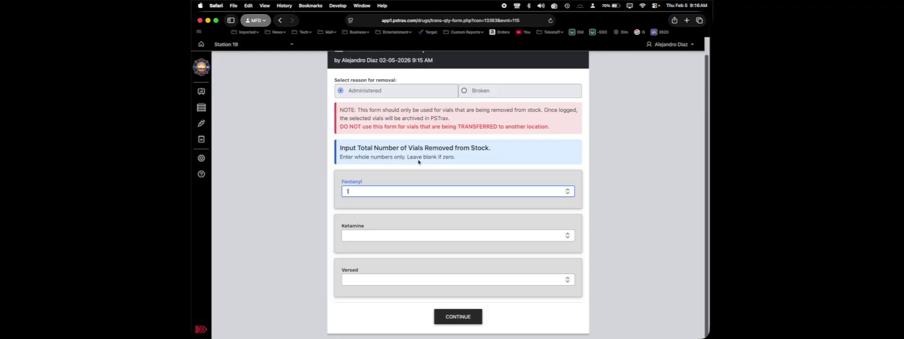
click(456, 314)
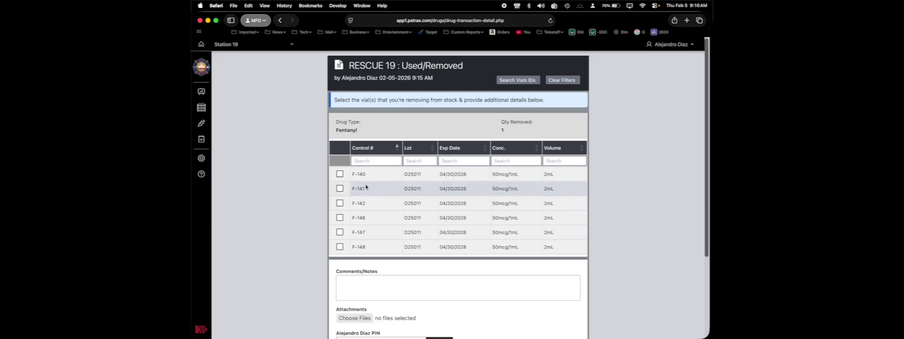
Step: Select Fentanyl vial F-140 and enter incident number 12345, with 100 mcg administered and 0 mcg wasted
click(338, 175)
click(339, 174)
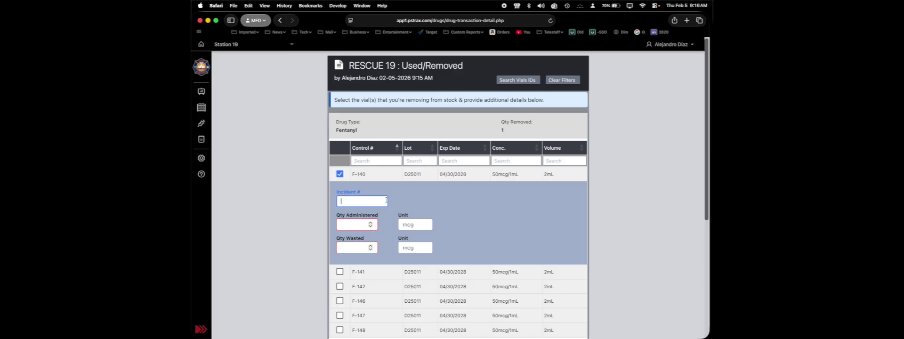
text(12345)
click(354, 224)
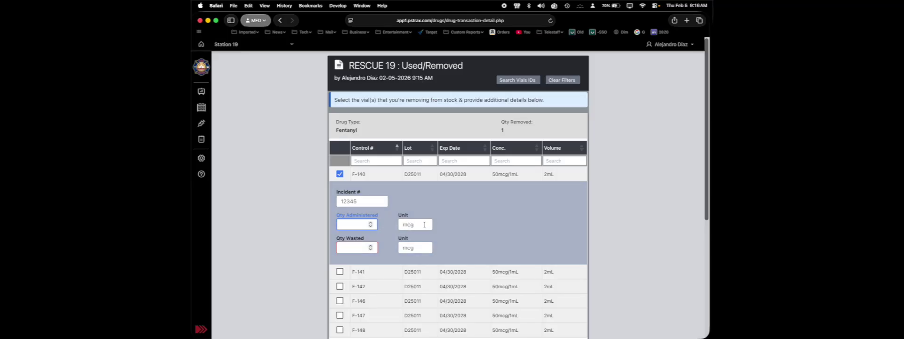
scroll(441, 184, down, 1)
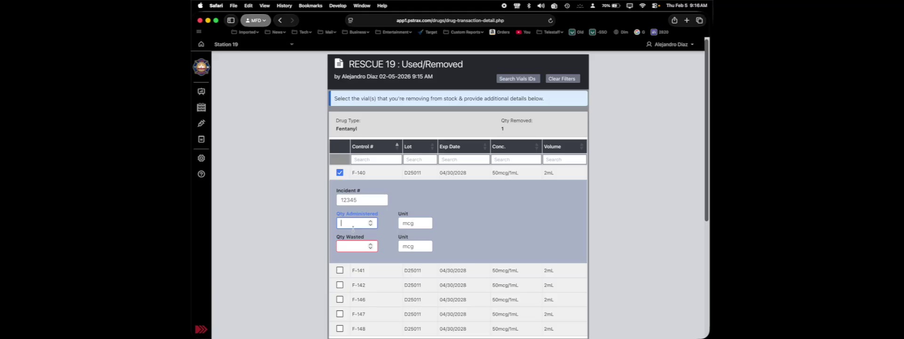
text(100)
click(351, 247)
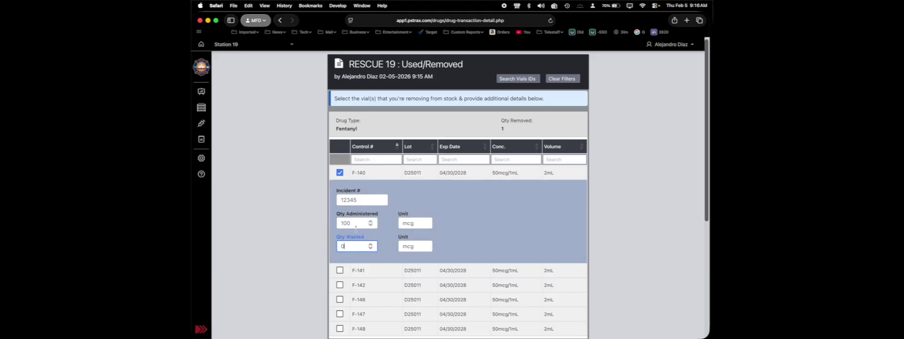
Step: Change vial F-140's quantities to 50 mcg administered and 50 mcg wasted
double_click(355, 227)
text(50)
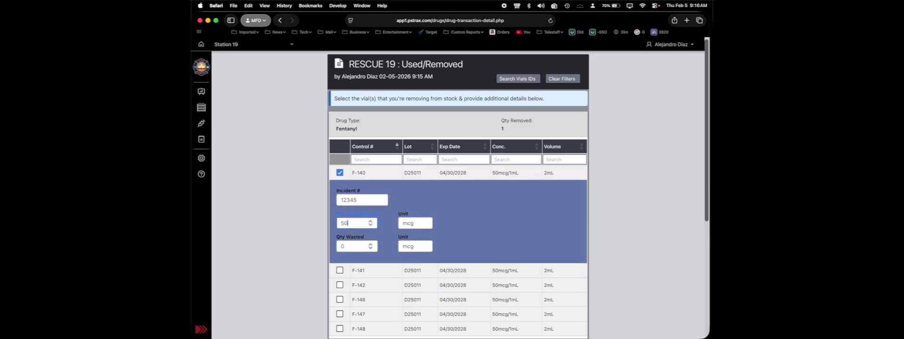
key(Tab)
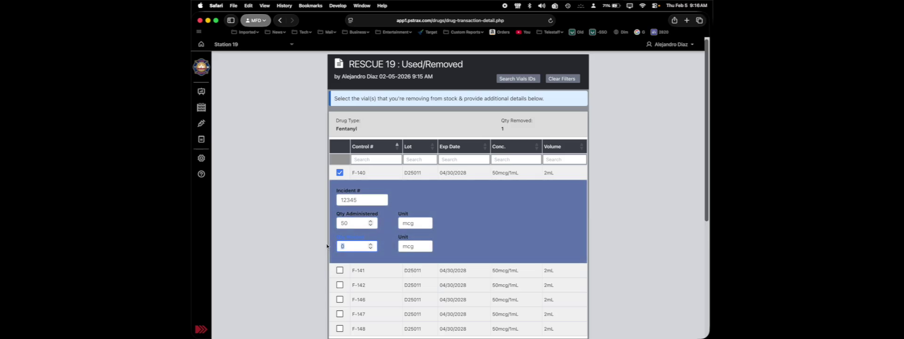
text(50)
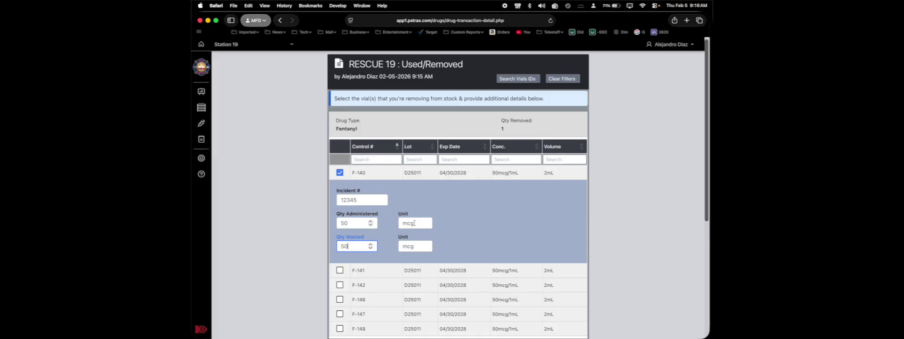
click(358, 225)
text(0)
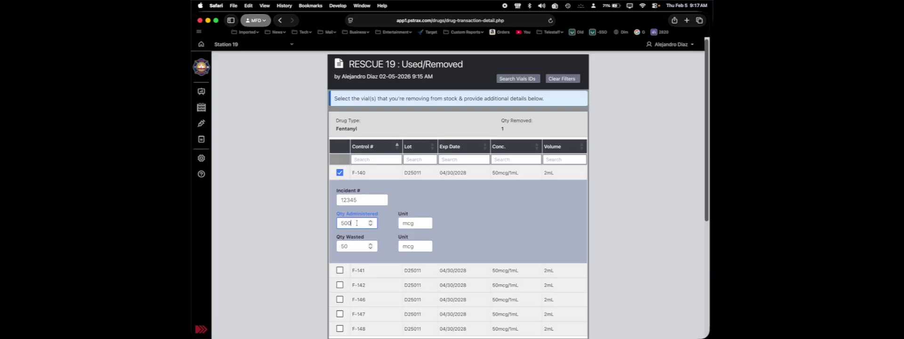
key(BackSpace)
Step: Enter and verify the performing user's PIN for the RESCUE 19 removal, and draw that user's initials in the signature area
scroll(371, 228, down, 1)
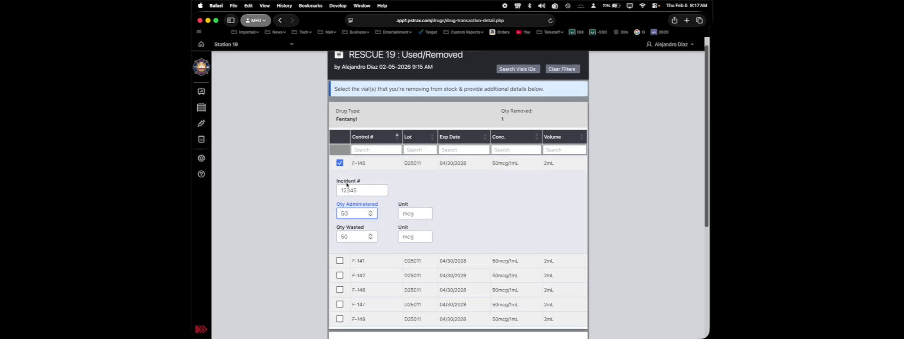
scroll(481, 229, down, 5)
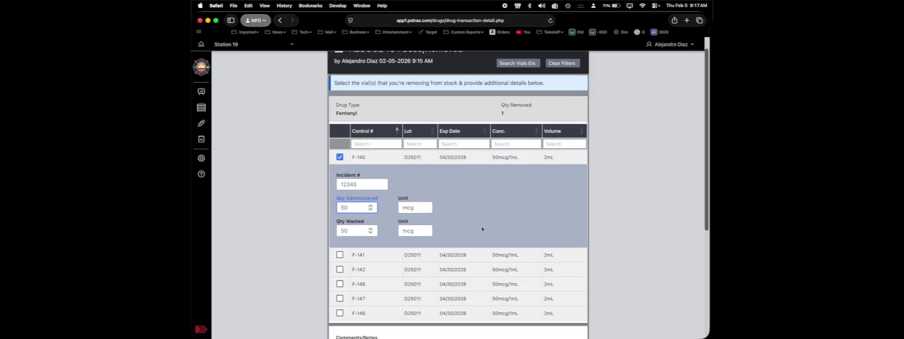
scroll(482, 226, down, 1)
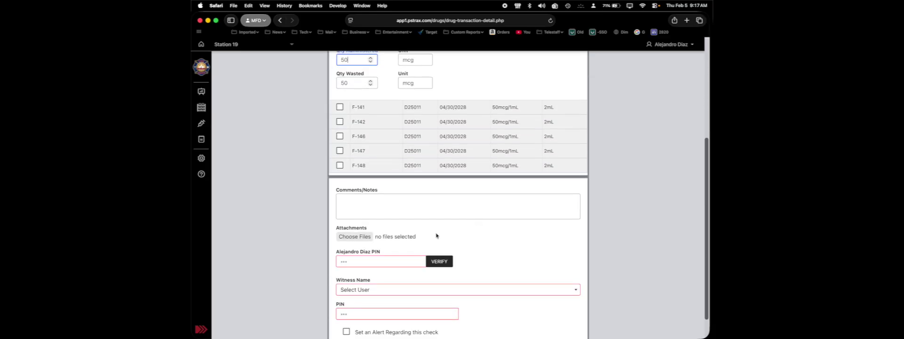
click(377, 260)
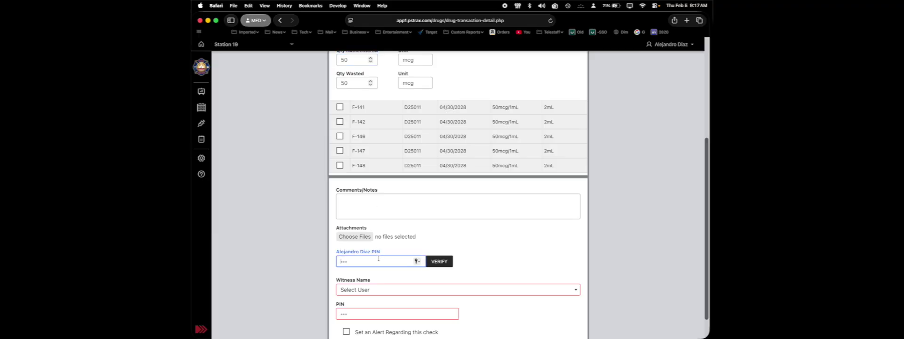
text(••••)
click(437, 261)
scroll(398, 239, down, 2)
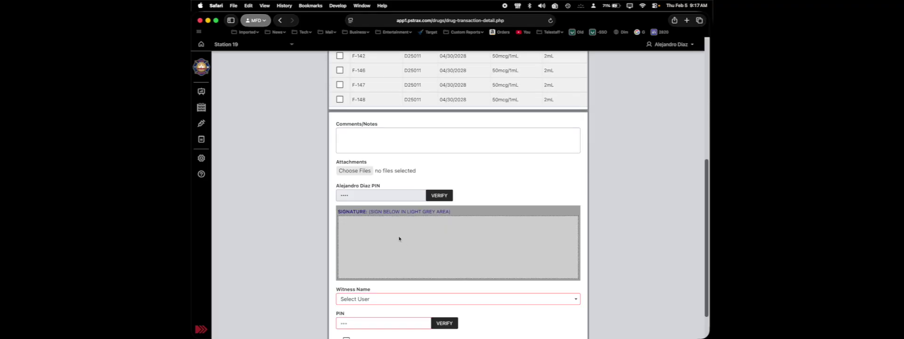
mouse_move(401, 226)
mouse_down()
mouse_move(397, 259)
mouse_move(423, 261)
mouse_move(430, 275)
mouse_move(390, 256)
mouse_up()
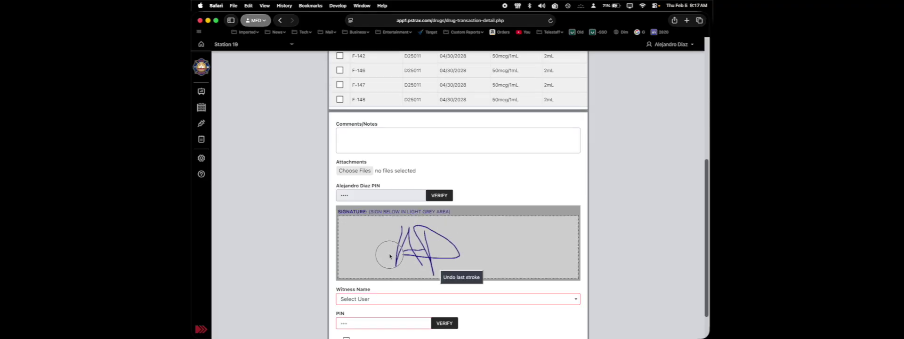
scroll(398, 258, down, 2)
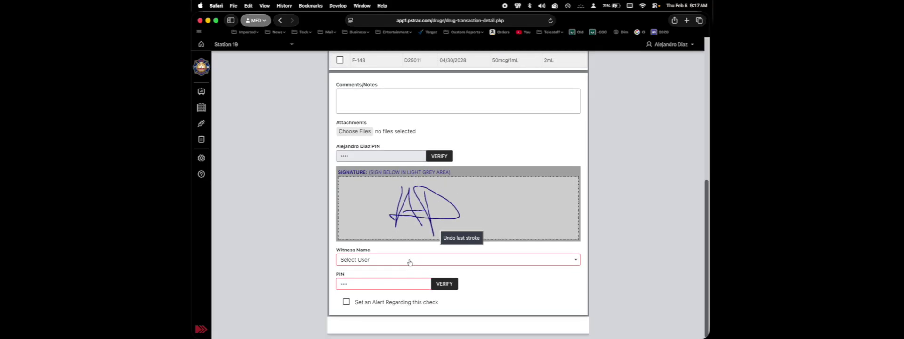
Step: Choose the witness for the RESCUE 19 Fentanyl removal, then enter and verify the witness's PIN
click(409, 261)
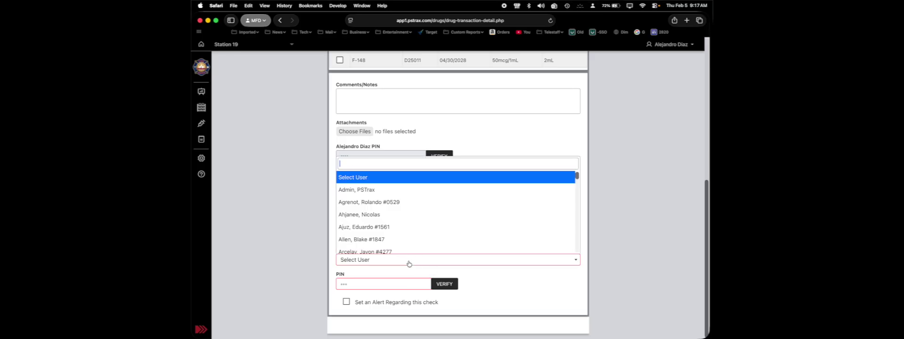
text(cor)
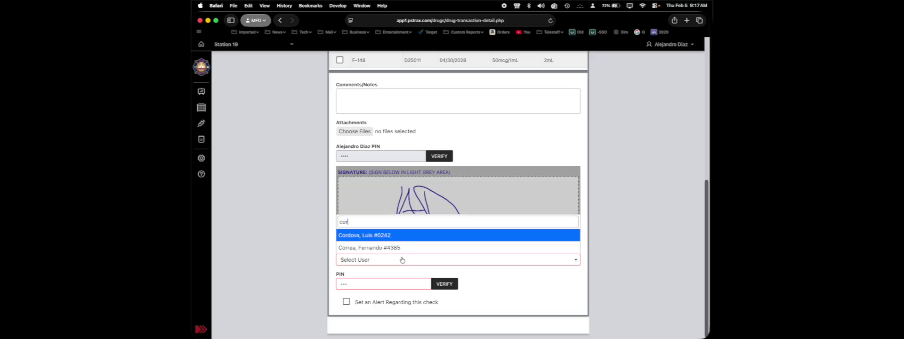
text(d)
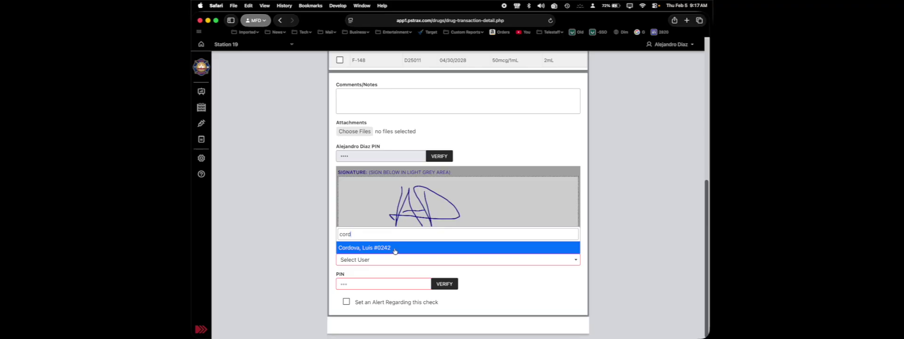
click(394, 249)
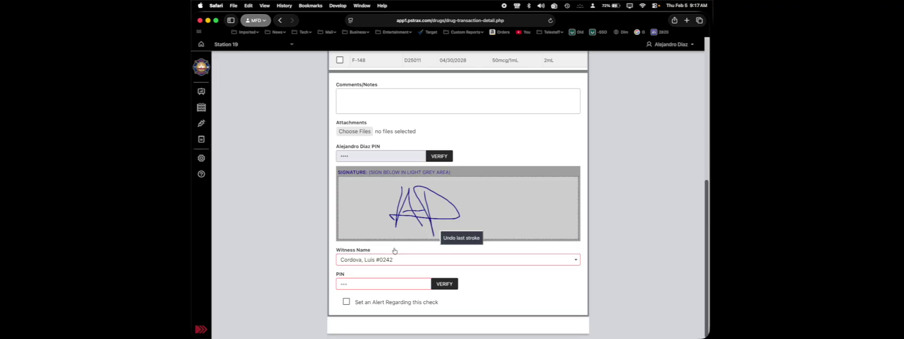
click(389, 284)
text(••••)
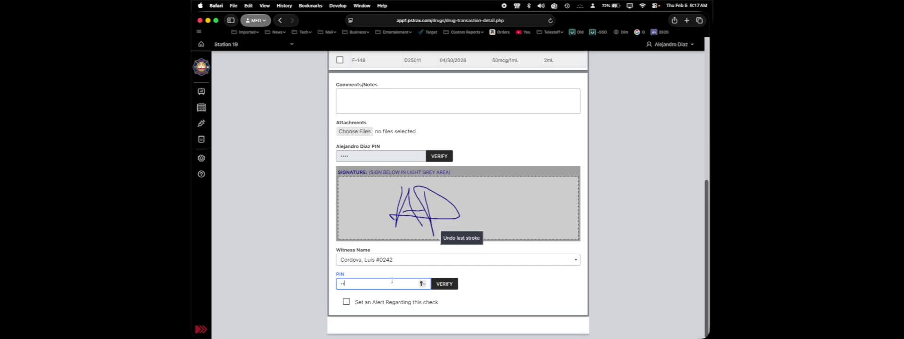
click(448, 288)
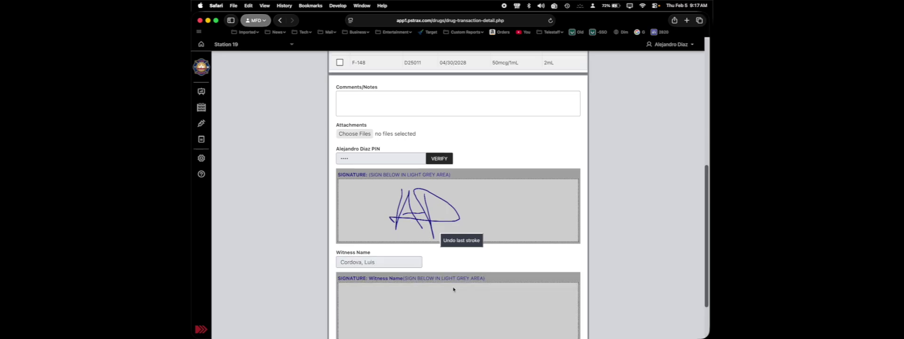
Step: Draw the witness's initials in the witness signature area, then log the removal event and confirm archiving the selected vial
scroll(448, 288, down, 2)
mouse_move(408, 255)
mouse_down()
mouse_move(409, 306)
mouse_move(440, 282)
mouse_move(463, 288)
mouse_up()
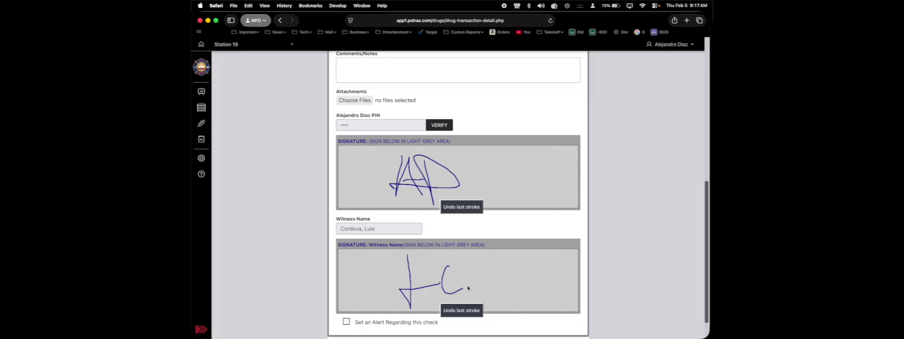
scroll(463, 288, down, 2)
click(458, 320)
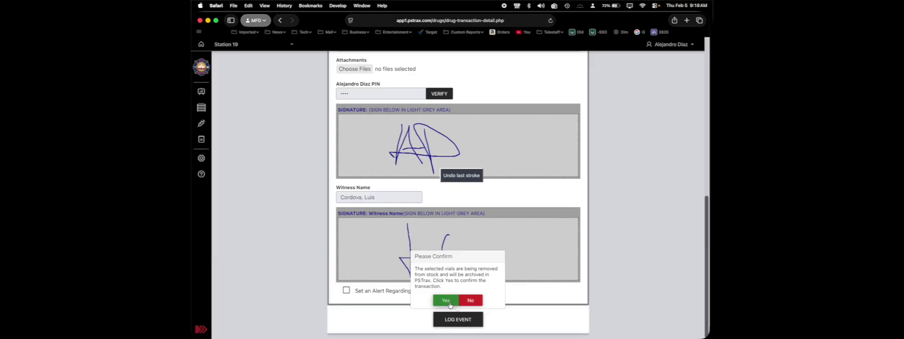
click(448, 301)
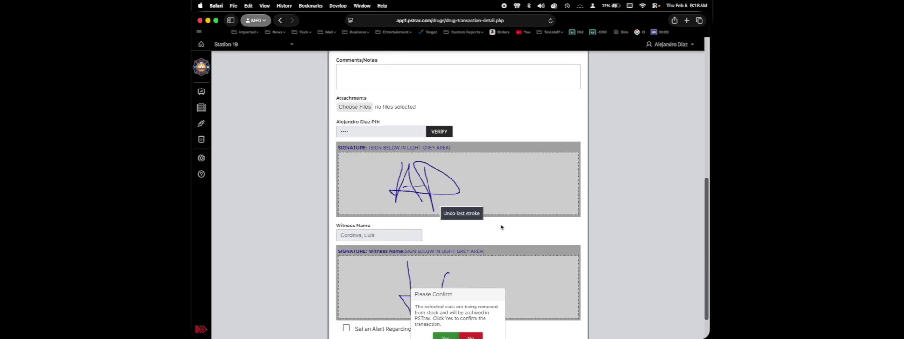
click(443, 330)
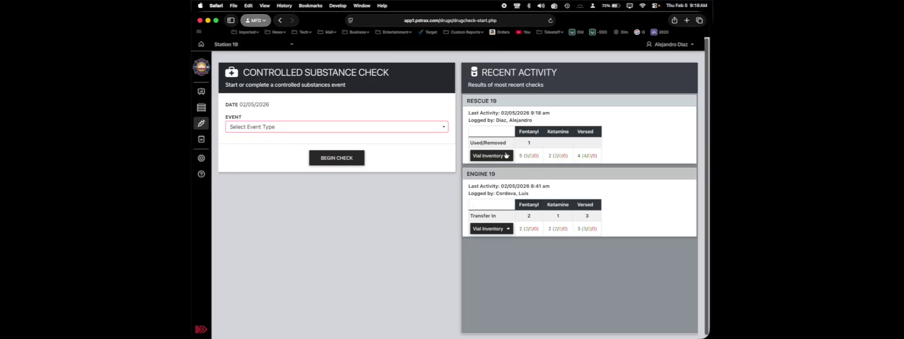
Step: Review the Used/Removed row for Fentanyl under RESCUE 19 in the recent controlled substance activity
click(474, 143)
drag(474, 143, 524, 142)
click(528, 141)
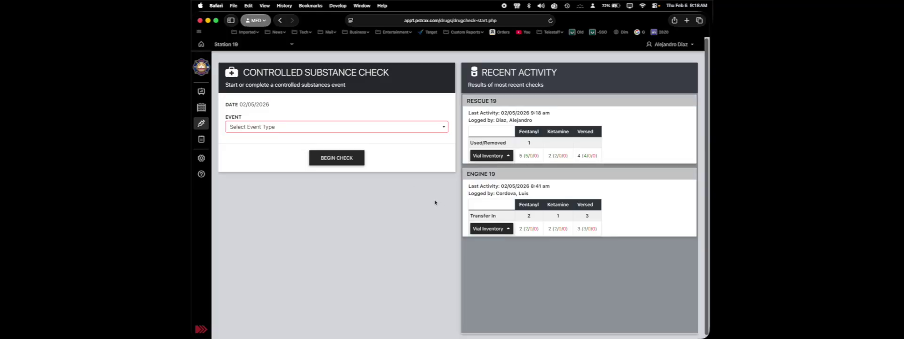
scroll(434, 202, down, 1)
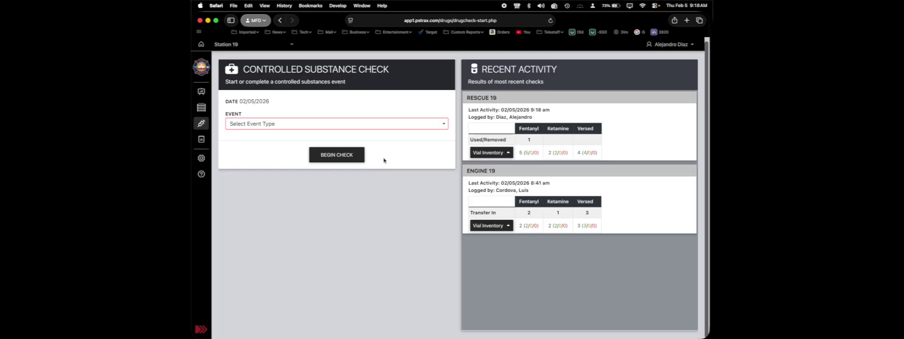
scroll(384, 160, up, 1)
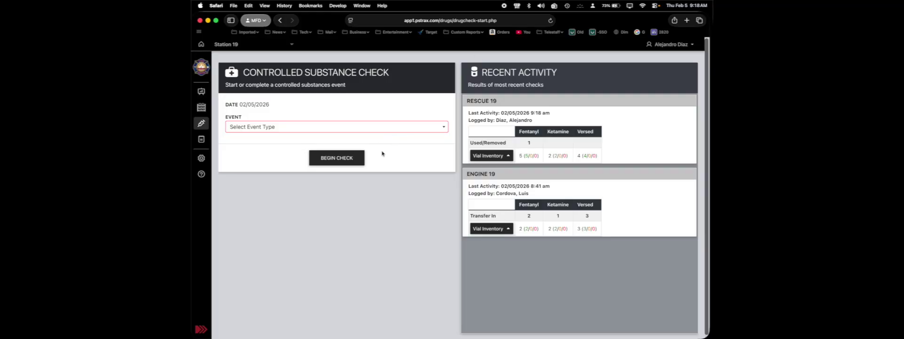
scroll(440, 193, down, 1)
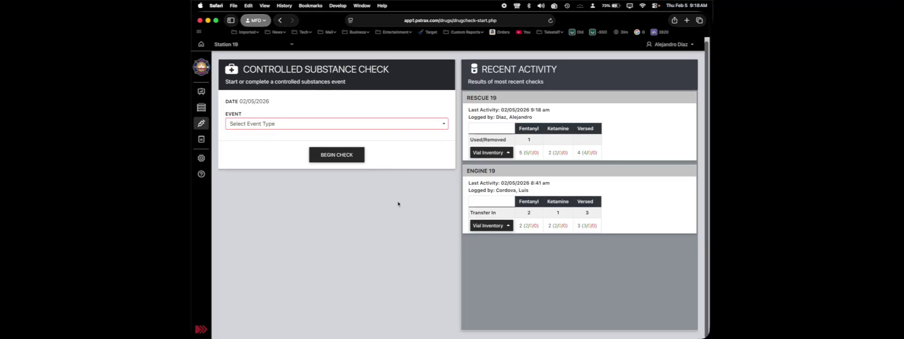
scroll(403, 215, up, 1)
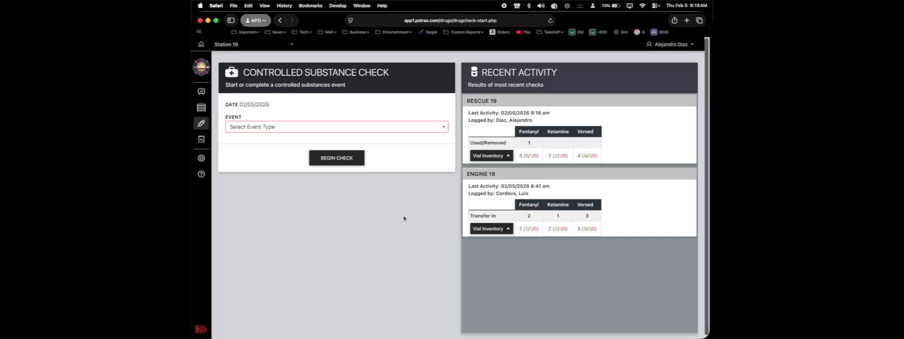